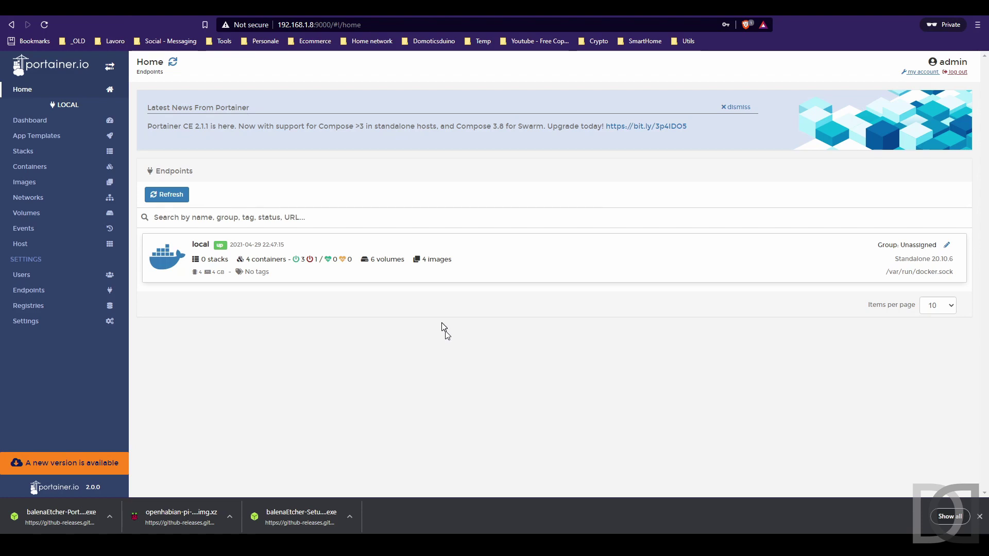
Open the InfluxDB container's details from the local endpoint's container list and review its settings and volumes.
{"action": "left_click", "coordinate": [269, 260]}
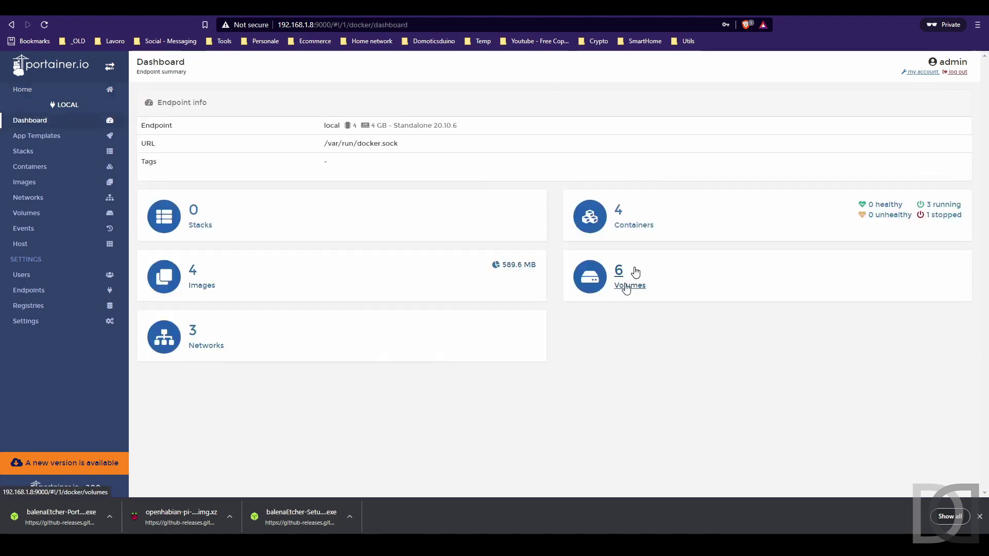
{"action": "left_click", "coordinate": [638, 223]}
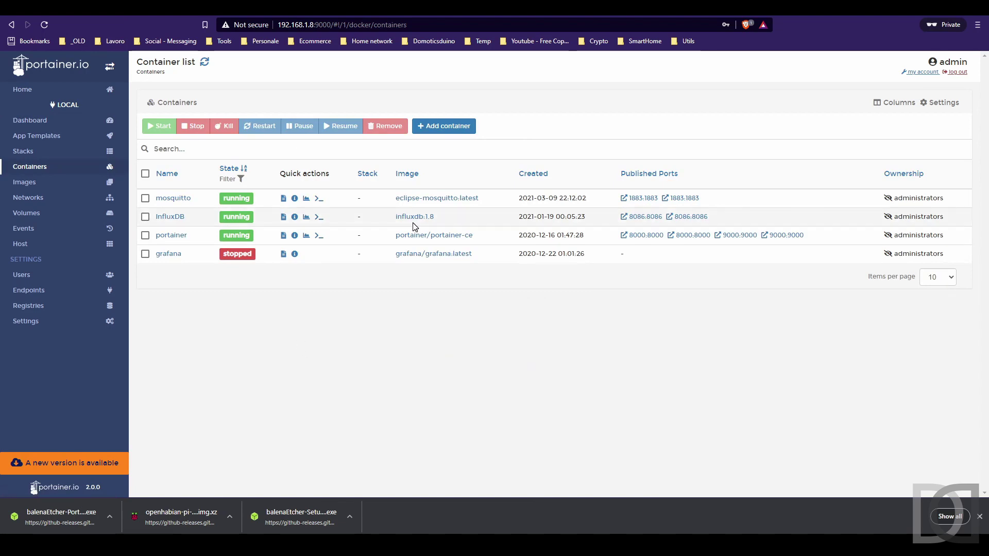
{"action": "left_click", "coordinate": [170, 217]}
{"action": "scroll", "coordinate": [319, 321], "scroll_direction": "down", "scroll_amount": 2}
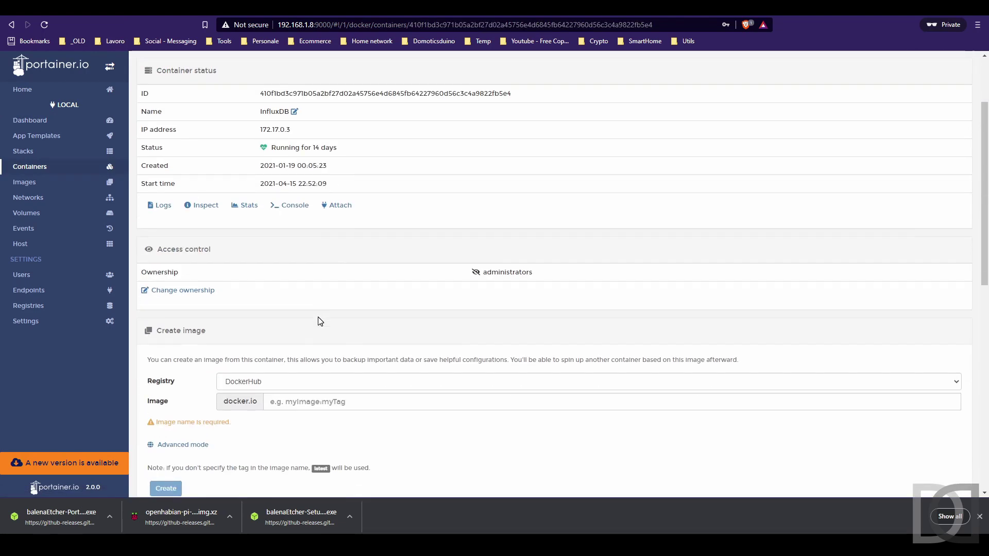
{"action": "scroll", "coordinate": [320, 321], "scroll_direction": "down", "scroll_amount": 6}
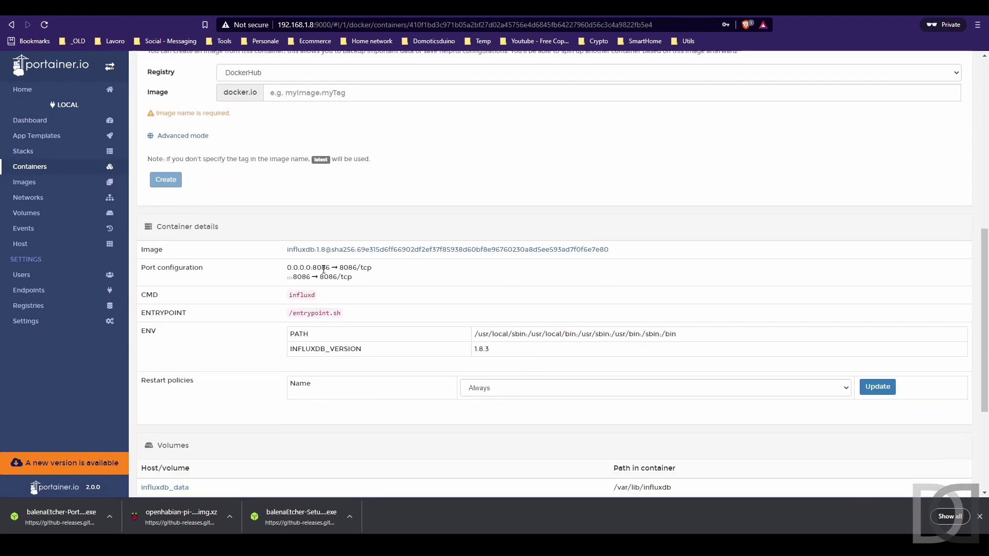
{"action": "scroll", "coordinate": [323, 271], "scroll_direction": "up", "scroll_amount": 7}
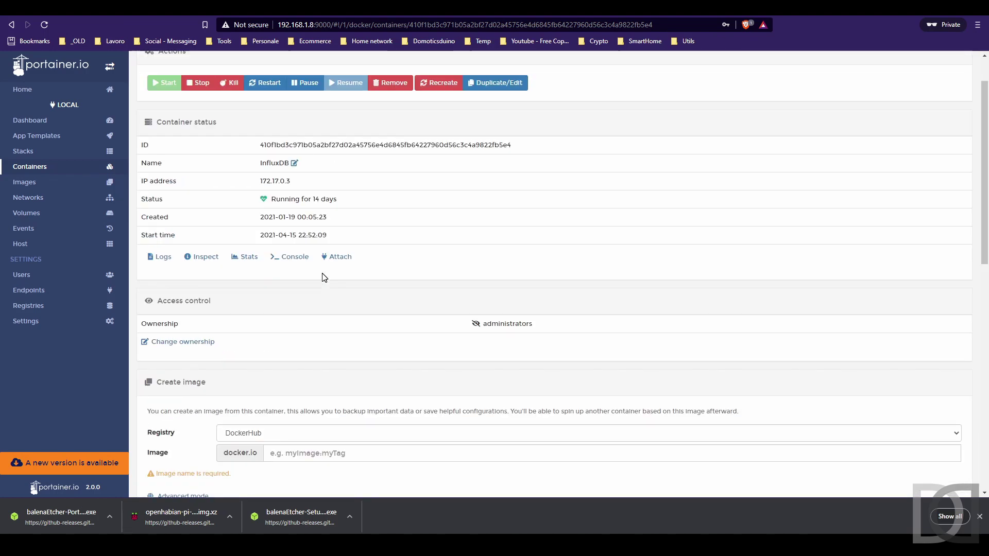
{"action": "scroll", "coordinate": [323, 277], "scroll_direction": "down", "scroll_amount": 4}
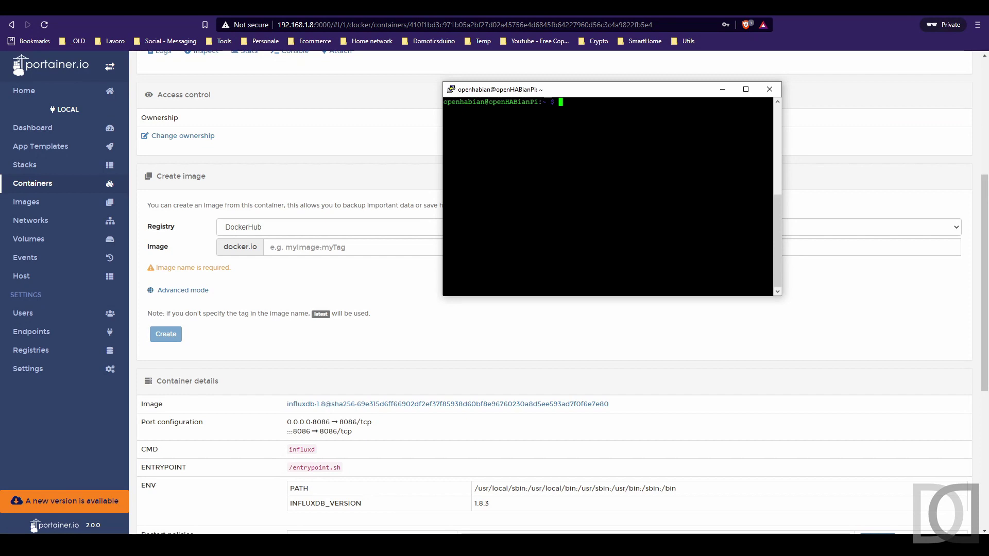
Stop the openhab2 service with sudo systemctl stop openhab2, then minimise PuTTY.
{"action": "type", "text": "sudo systemc"}
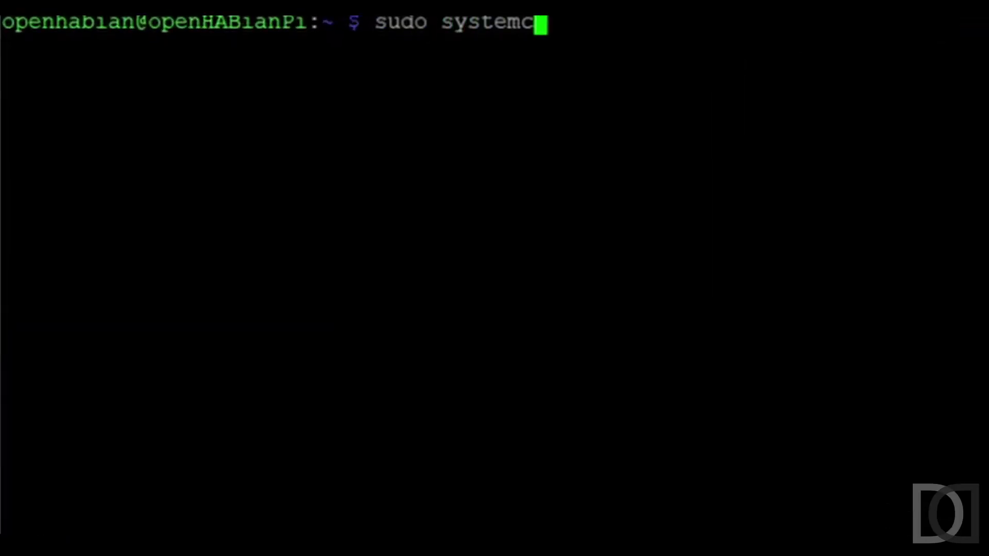
{"action": "type", "text": "tl stop openhab2"}
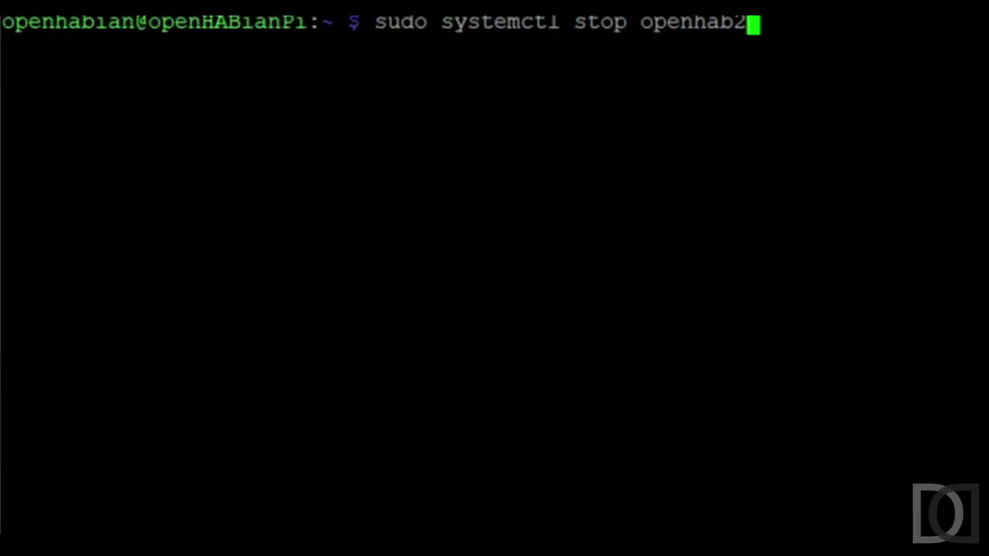
{"action": "key", "text": "Return"}
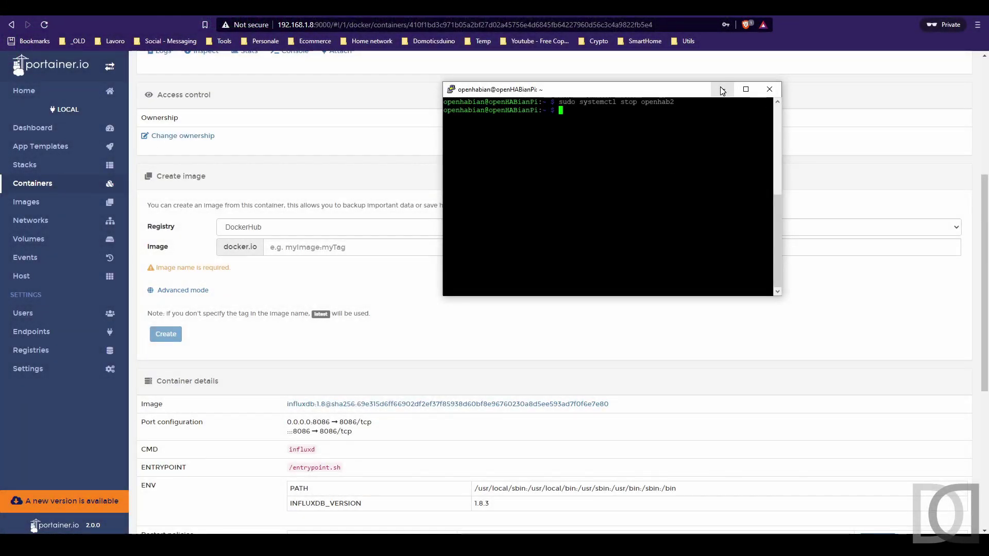
{"action": "left_click", "coordinate": [722, 92]}
{"action": "scroll", "coordinate": [530, 256], "scroll_direction": "up", "scroll_amount": 5}
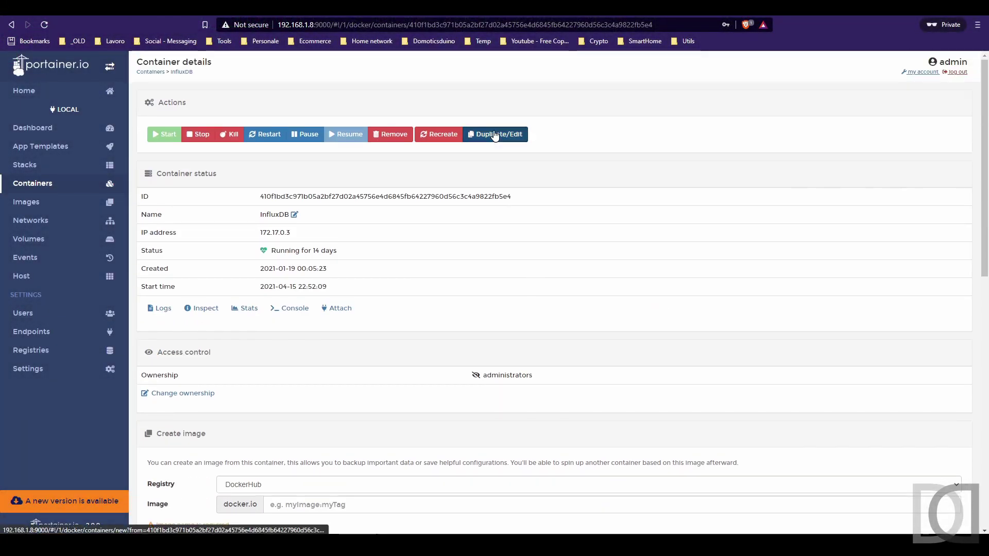
Duplicate the InfluxDB container with an added 8088→8088 port mapping and replace the original.
{"action": "left_click", "coordinate": [504, 134]}
{"action": "scroll", "coordinate": [309, 258], "scroll_direction": "down", "scroll_amount": 3}
{"action": "left_click", "coordinate": [281, 286]}
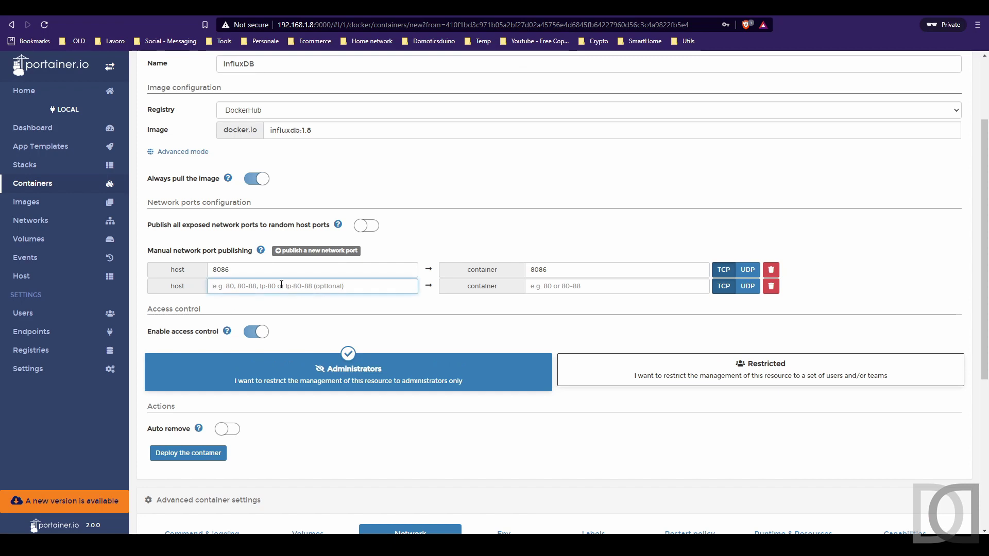
{"action": "type", "text": "8088"}
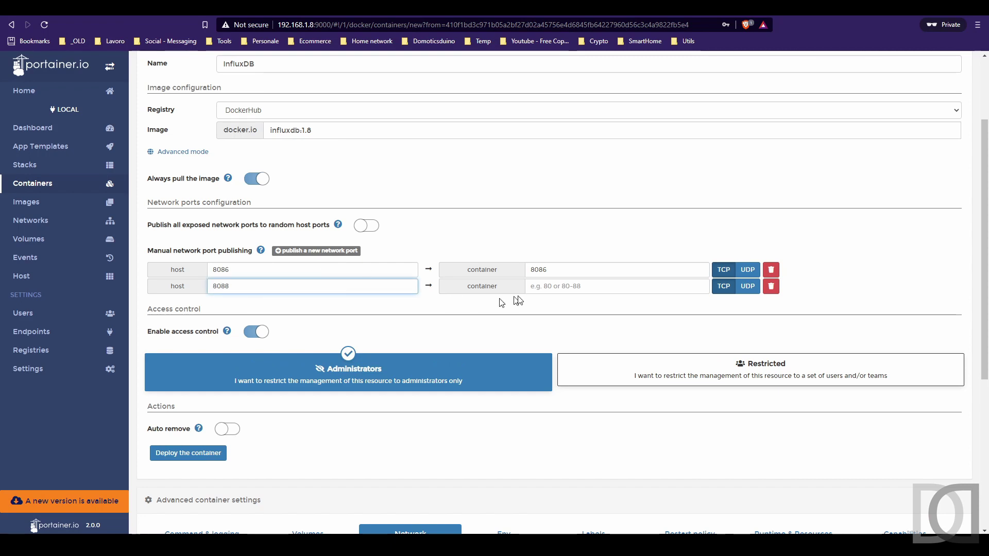
{"action": "left_click", "coordinate": [553, 284]}
{"action": "type", "text": "8088"}
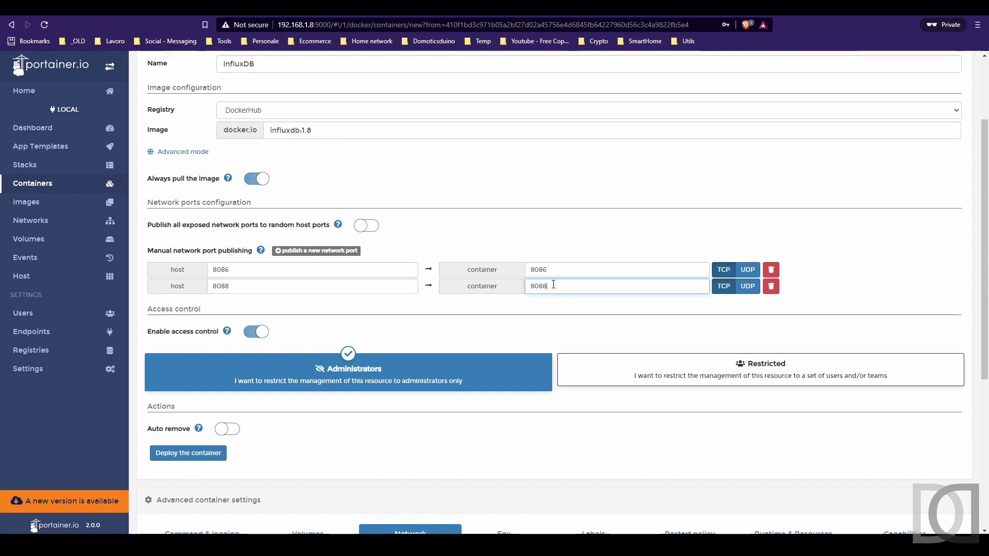
{"action": "left_click", "coordinate": [188, 453]}
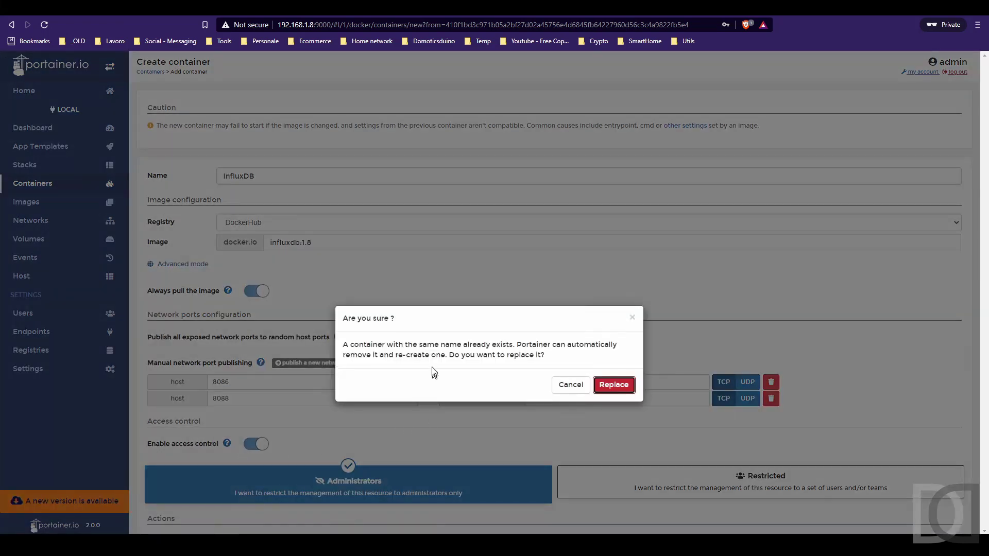
{"action": "left_click", "coordinate": [613, 385]}
{"action": "scroll", "coordinate": [670, 335], "scroll_direction": "down", "scroll_amount": 5}
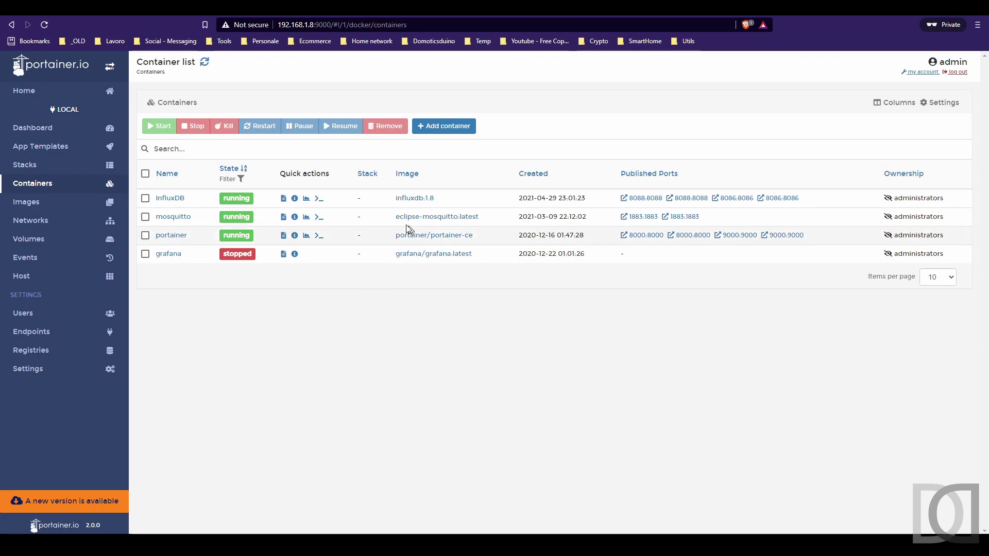
Select the /data/docker/influxdb/influxdb.conf host path in InfluxDB's volumes and move the Pi terminal aside.
{"action": "left_click", "coordinate": [165, 199]}
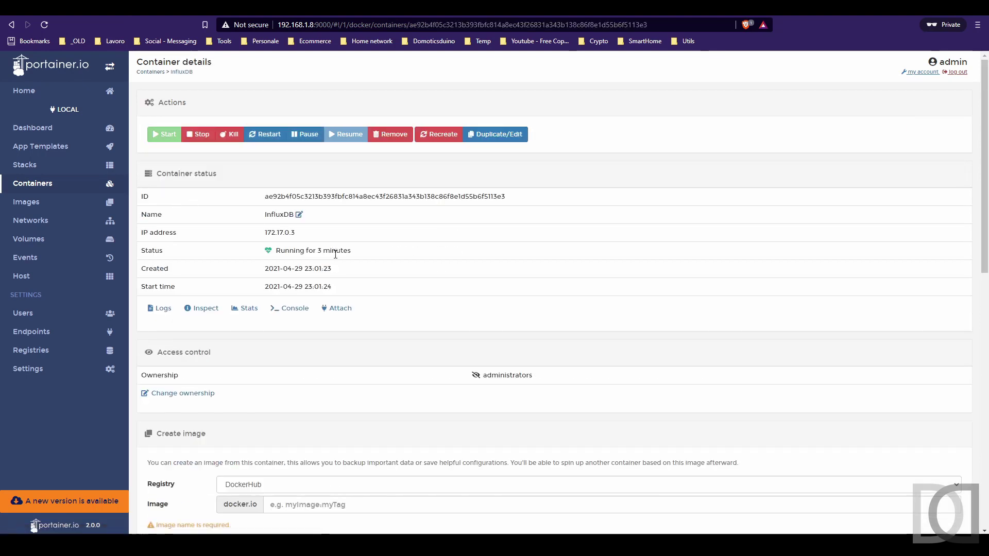
{"action": "scroll", "coordinate": [335, 255], "scroll_direction": "down", "scroll_amount": 8}
{"action": "scroll", "coordinate": [335, 254], "scroll_direction": "down", "scroll_amount": 3}
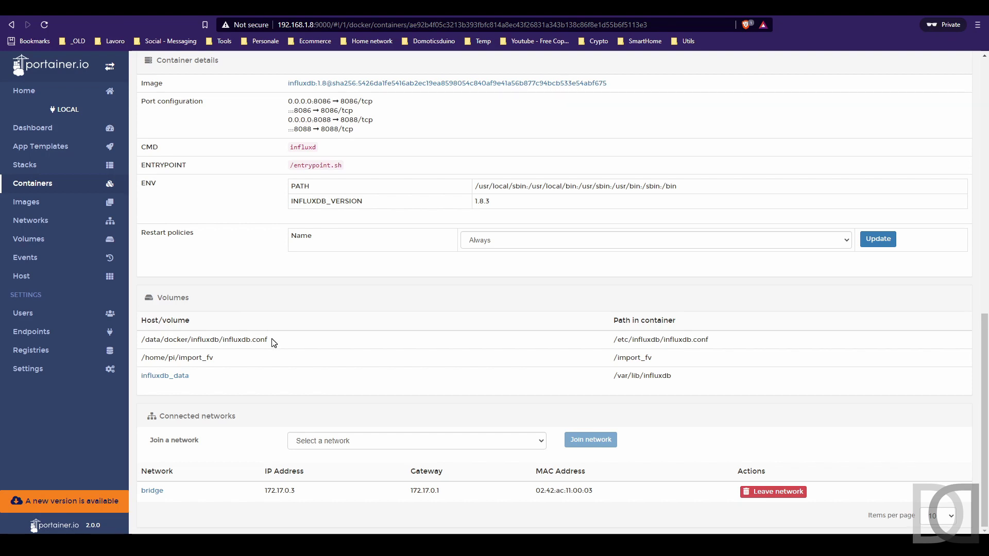
{"action": "left_click_drag", "start_coordinate": [141, 340], "coordinate": [274, 342]}
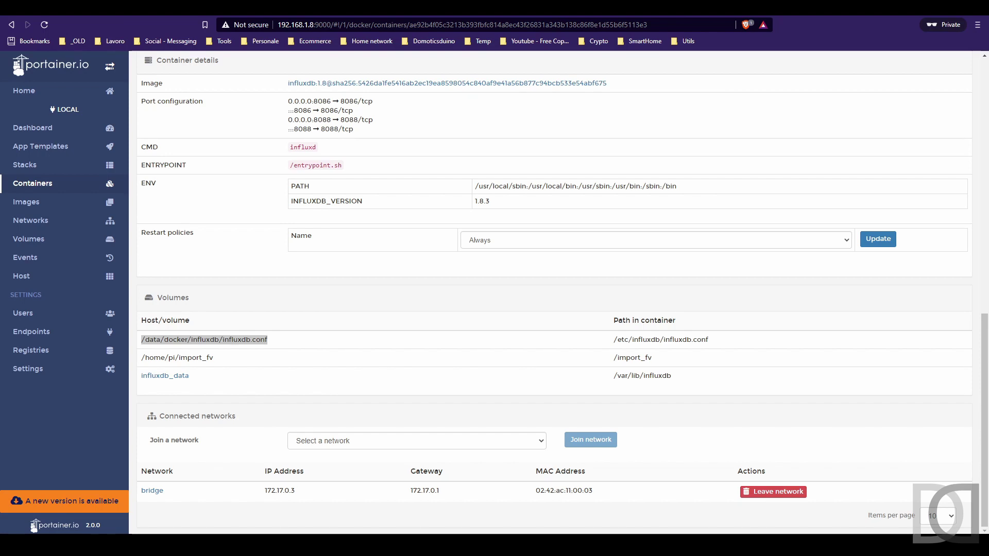
{"action": "left_click_drag", "start_coordinate": [569, 147], "coordinate": [543, 111]}
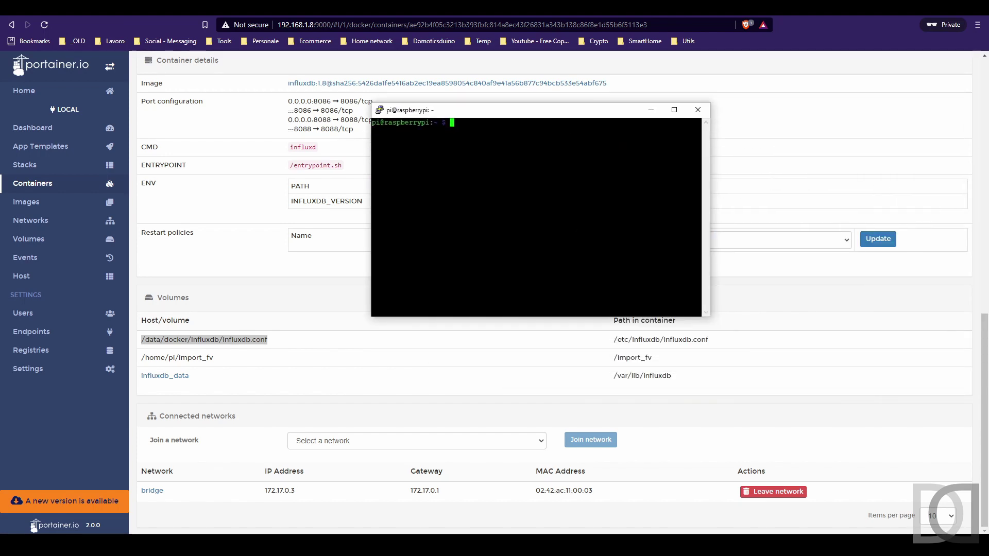
Change into /data/docker/influxdb and open influxdb.conf in nano.
{"action": "type", "text": "cd /data/di"}
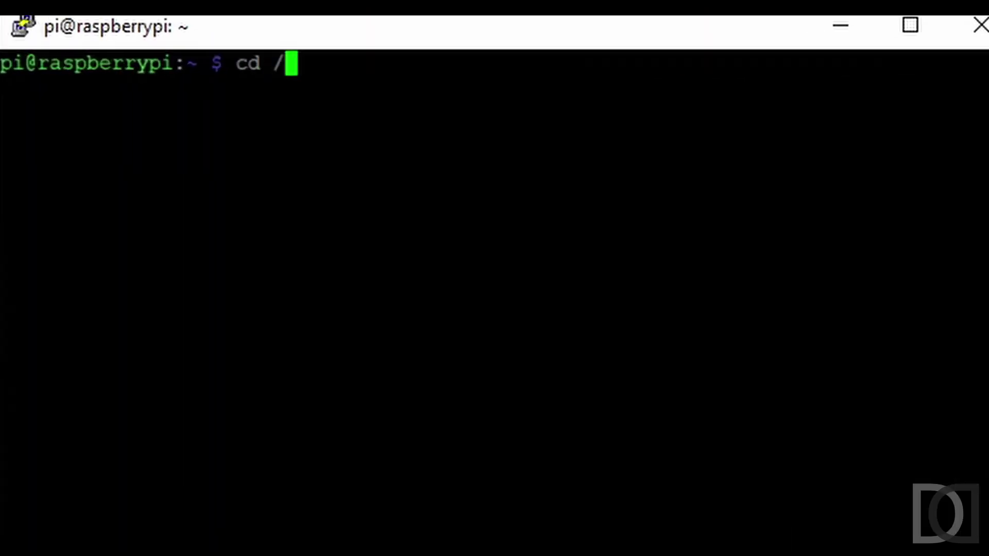
{"action": "key", "text": "BackSpace"}
{"action": "type", "text": "o"}
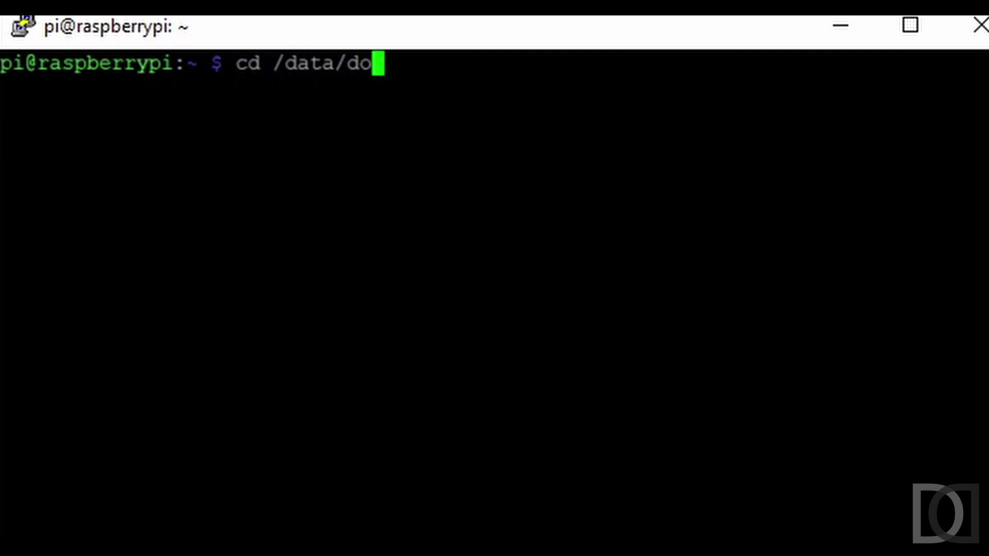
{"action": "key", "text": "Tab"}
{"action": "type", "text": "in"}
{"action": "key", "text": "Tab"}
{"action": "key", "text": "Return"}
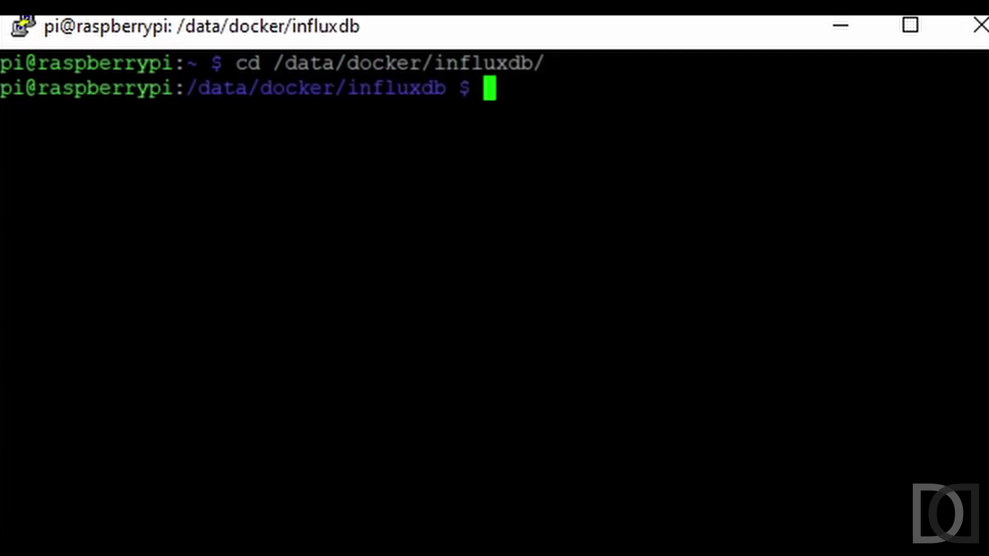
{"action": "type", "text": "nano"}
{"action": "key", "text": "Tab"}
{"action": "key", "text": "Tab"}
{"action": "type", "text": "in"}
{"action": "key", "text": "Tab"}
{"action": "key", "text": "Return"}
Replace the 127.0.0.1 bind-address with 172.17.0.3, then save and exit nano.
{"action": "key", "text": "Down"}
{"action": "key", "text": "Right"}
{"action": "key", "text": "Right"}
{"action": "key", "text": "Right"}
{"action": "key", "text": "Right"}
{"action": "key", "text": "Right"}
{"action": "key", "text": "Right"}
{"action": "key", "text": "Right"}
{"action": "key", "text": "Right"}
{"action": "key", "text": "Right"}
{"action": "key", "text": "Right"}
{"action": "key", "text": "Right"}
{"action": "key", "text": "Right"}
{"action": "key", "text": "Right"}
{"action": "key", "text": "Right"}
{"action": "key", "text": "Right"}
{"action": "key", "text": "Right"}
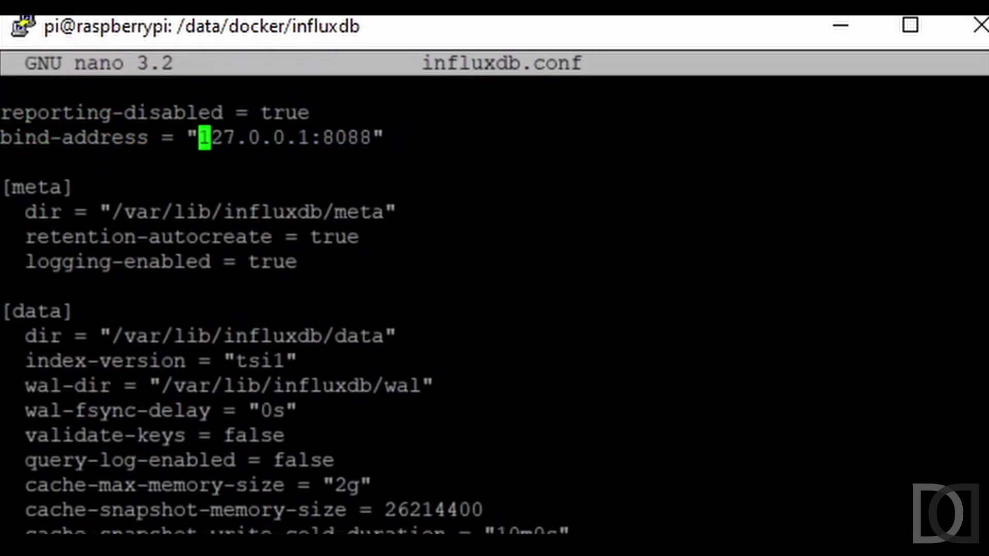
{"action": "key", "text": "Delete"}
{"action": "key", "text": "Delete"}
{"action": "key", "text": "Delete"}
{"action": "key", "text": "Delete"}
{"action": "key", "text": "Delete"}
{"action": "key", "text": "Delete"}
{"action": "key", "text": "Delete"}
{"action": "key", "text": "Delete"}
{"action": "key", "text": "Delete"}
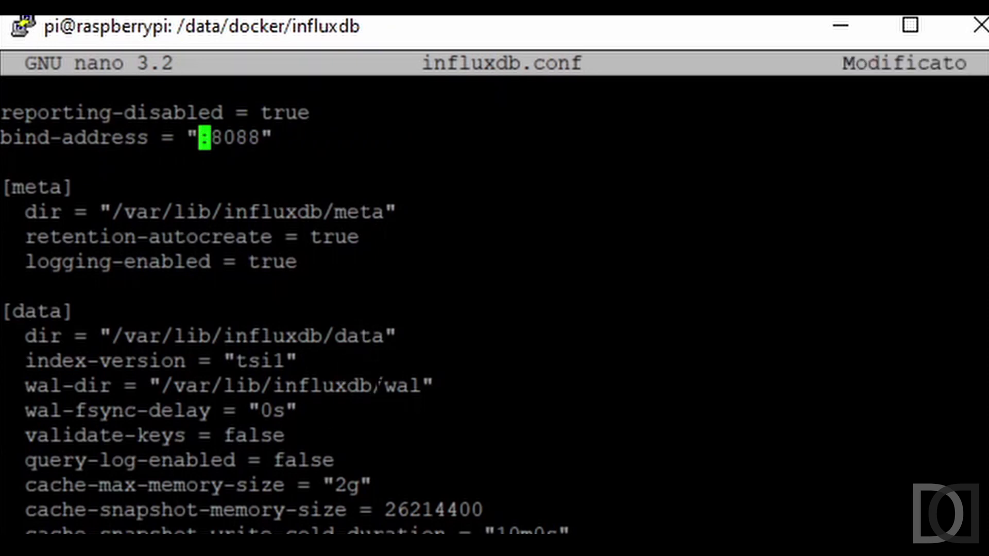
{"action": "type", "text": "172"}
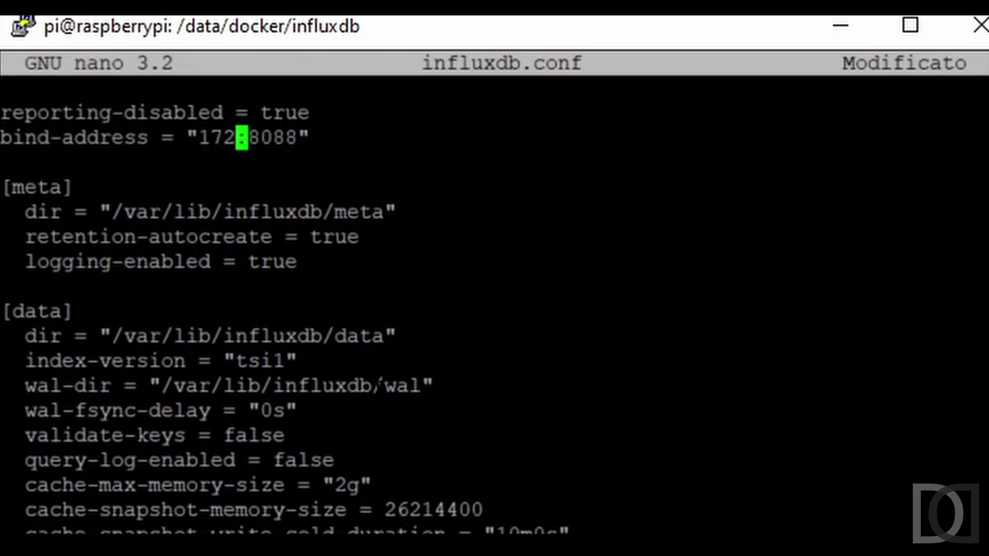
{"action": "type", "text": ".17"}
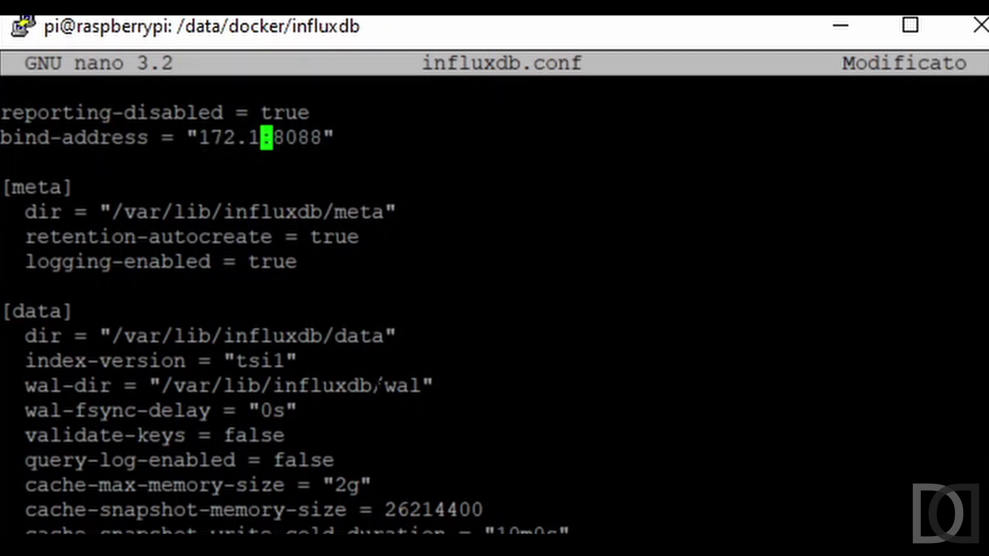
{"action": "type", "text": ".0.3"}
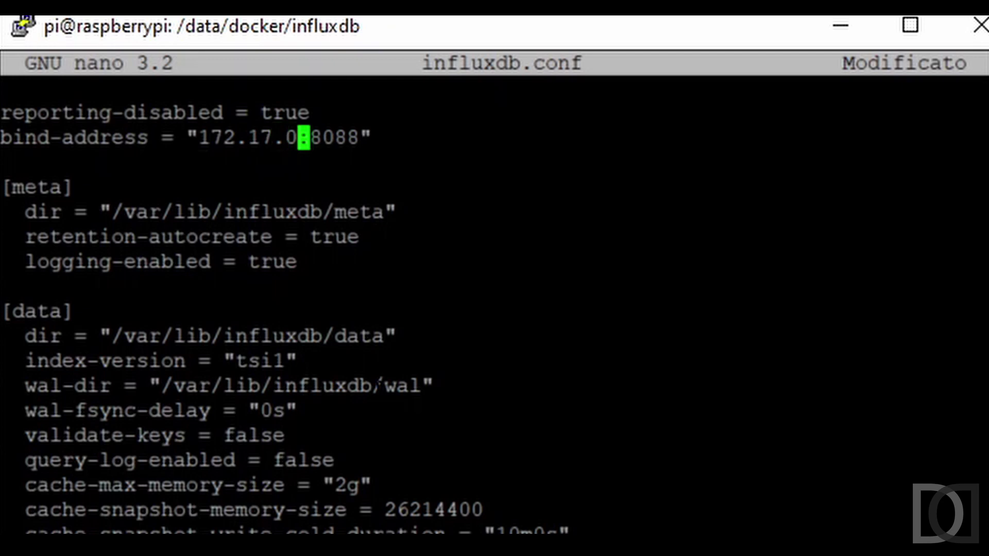
{"action": "key", "text": "ctrl+x"}
{"action": "key", "text": "s"}
{"action": "key", "text": "Return"}
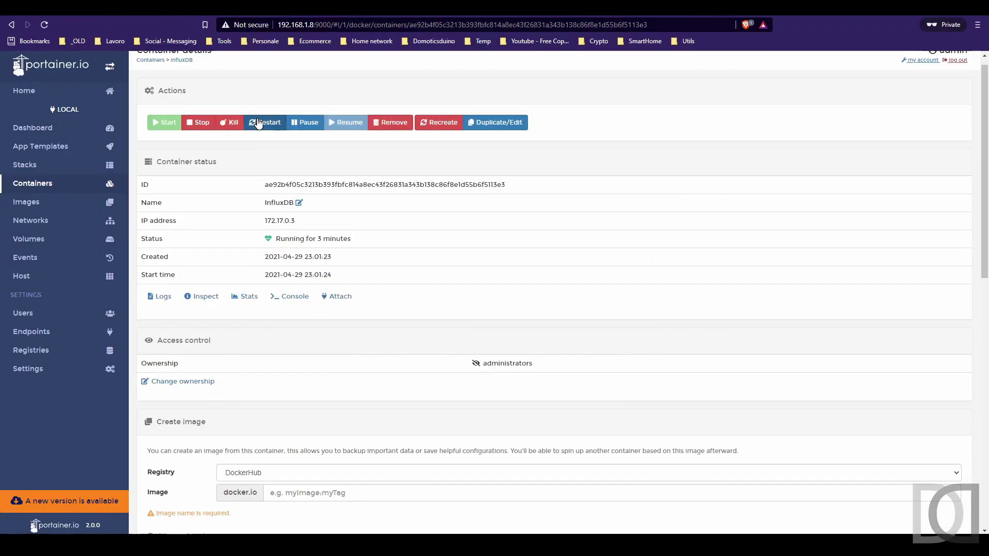
Restart the InfluxDB container and go back to the container list.
{"action": "left_click", "coordinate": [259, 123]}
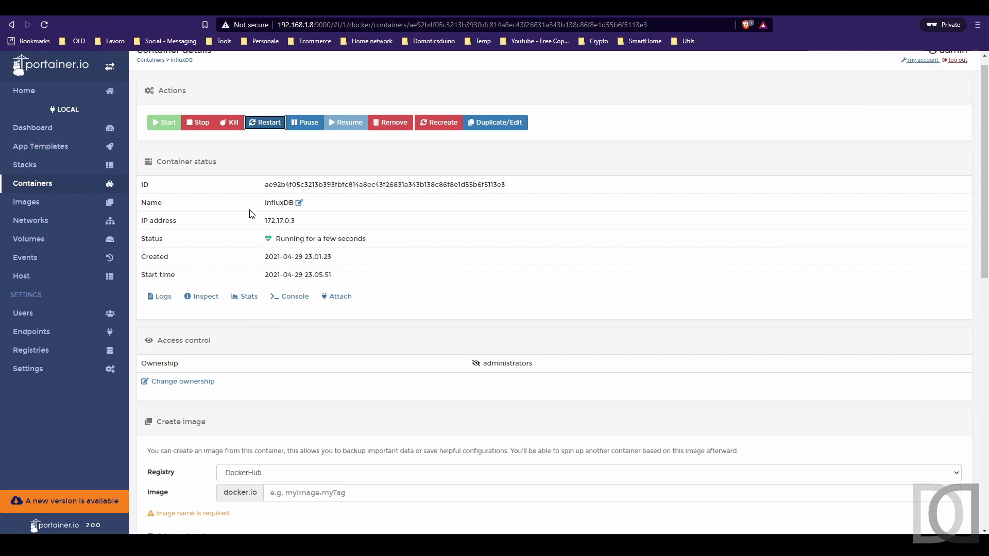
{"action": "scroll", "coordinate": [277, 186], "scroll_direction": "up", "scroll_amount": 1}
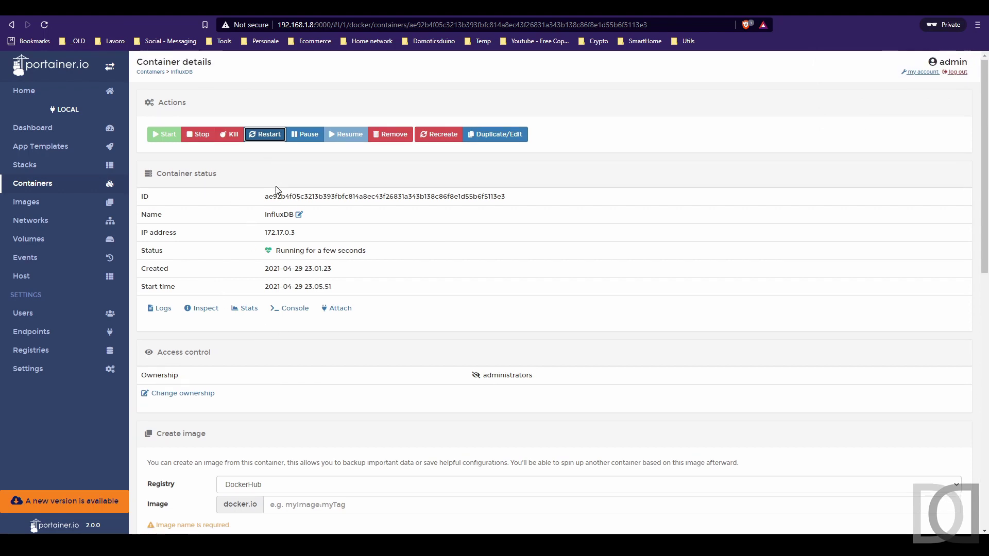
{"action": "scroll", "coordinate": [276, 187], "scroll_direction": "down", "scroll_amount": 8}
{"action": "scroll", "coordinate": [273, 188], "scroll_direction": "up", "scroll_amount": 8}
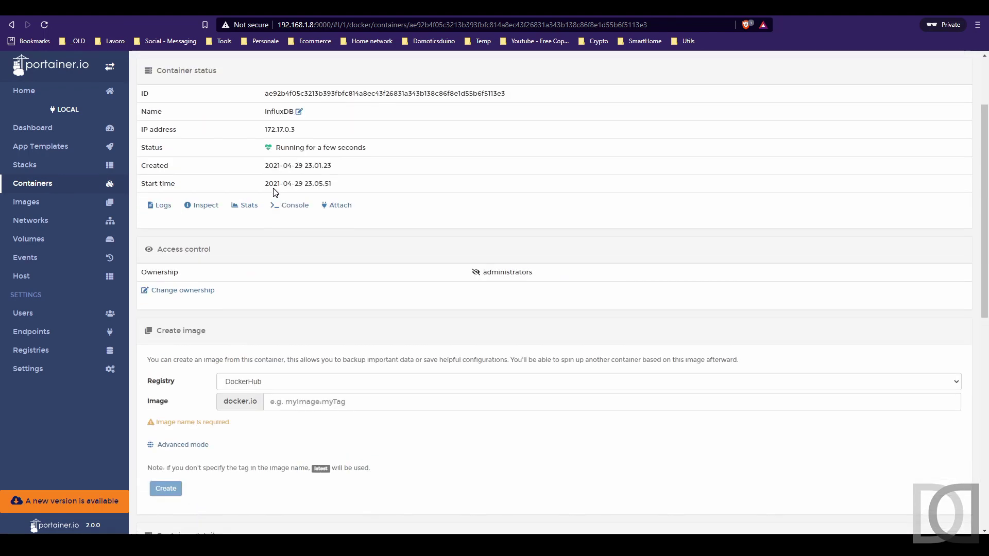
{"action": "left_click", "coordinate": [48, 184]}
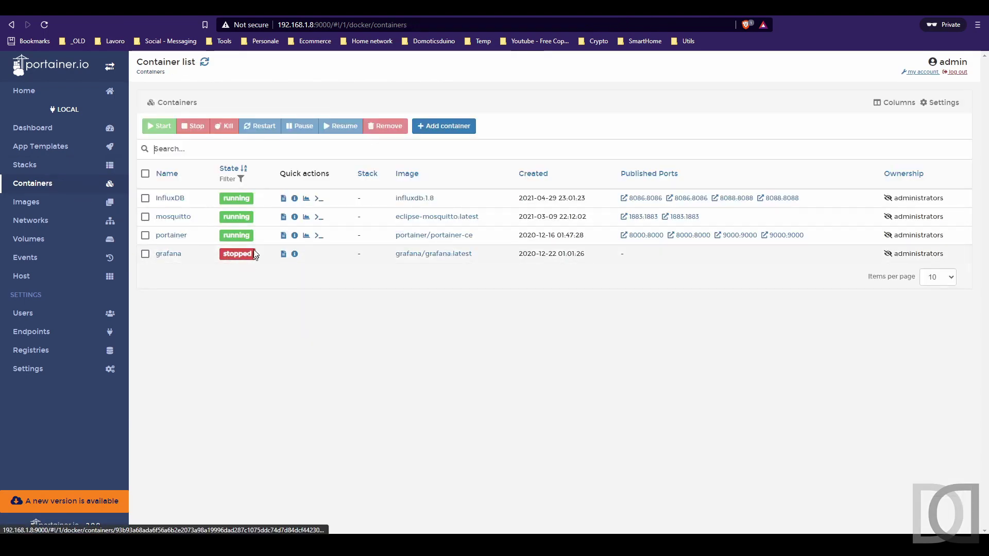
Connect a console to the InfluxDB container and list the files in /etc/influxdb.
{"action": "left_click", "coordinate": [318, 198]}
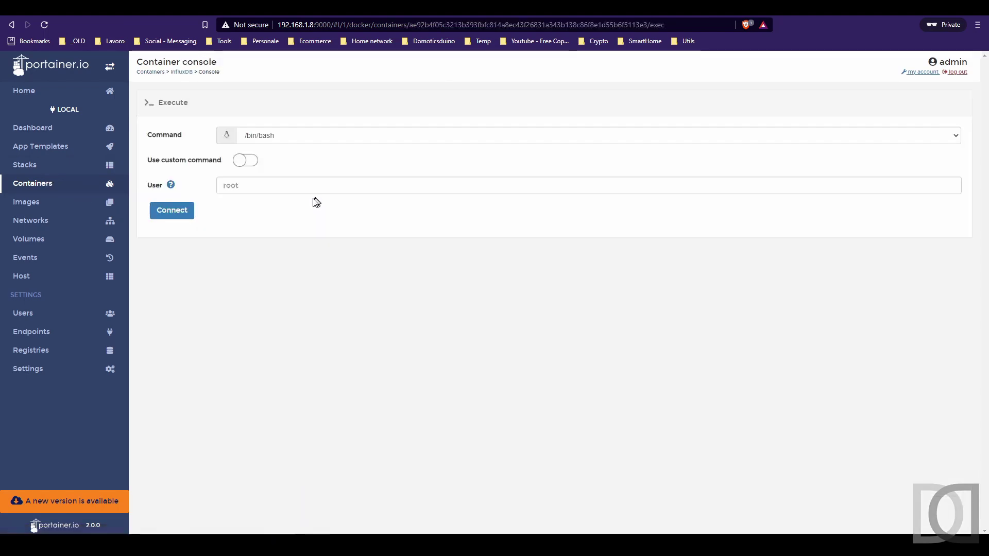
{"action": "left_click", "coordinate": [167, 210]}
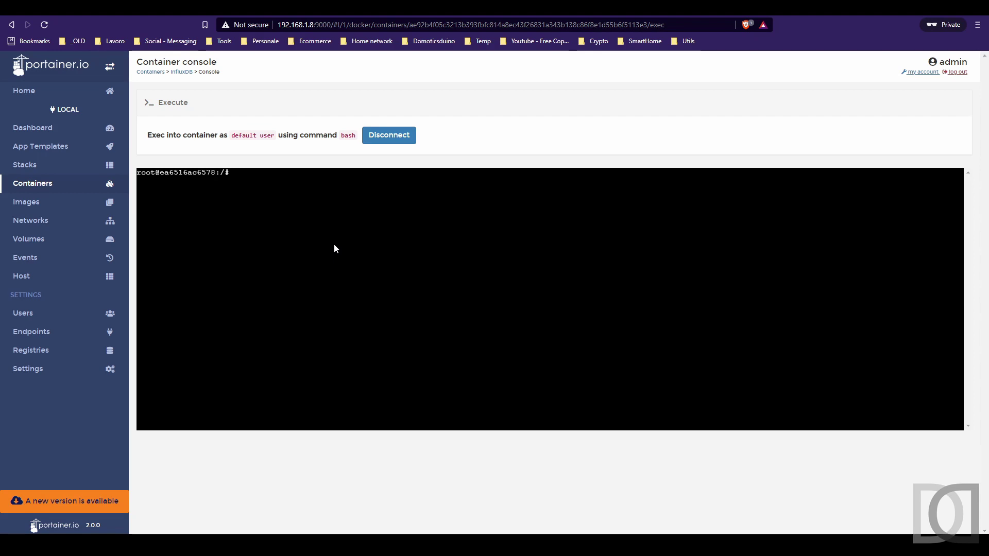
{"action": "type", "text": "cd /etc/inf"}
{"action": "key", "text": "Tab"}
{"action": "key", "text": "Return"}
{"action": "type", "text": "ls"}
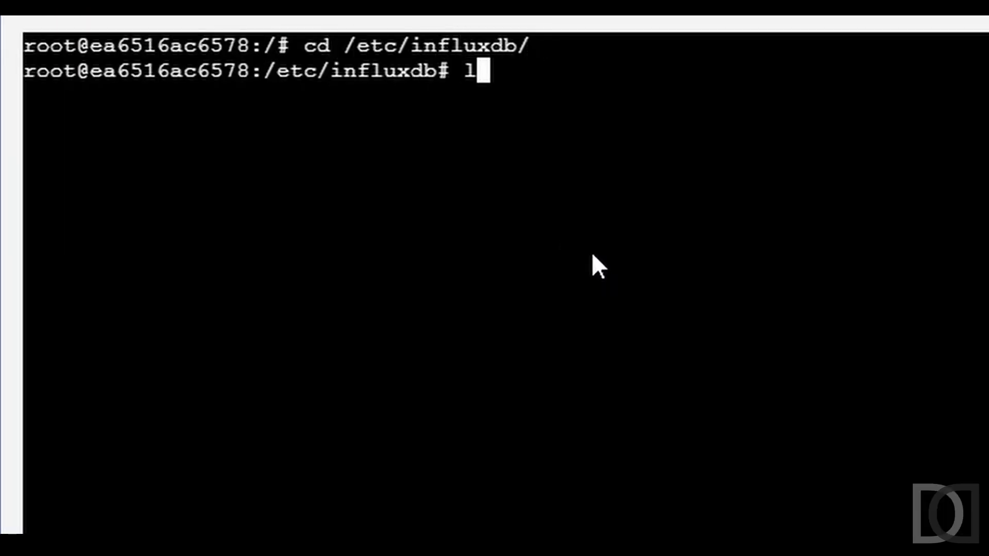
{"action": "key", "text": "Return"}
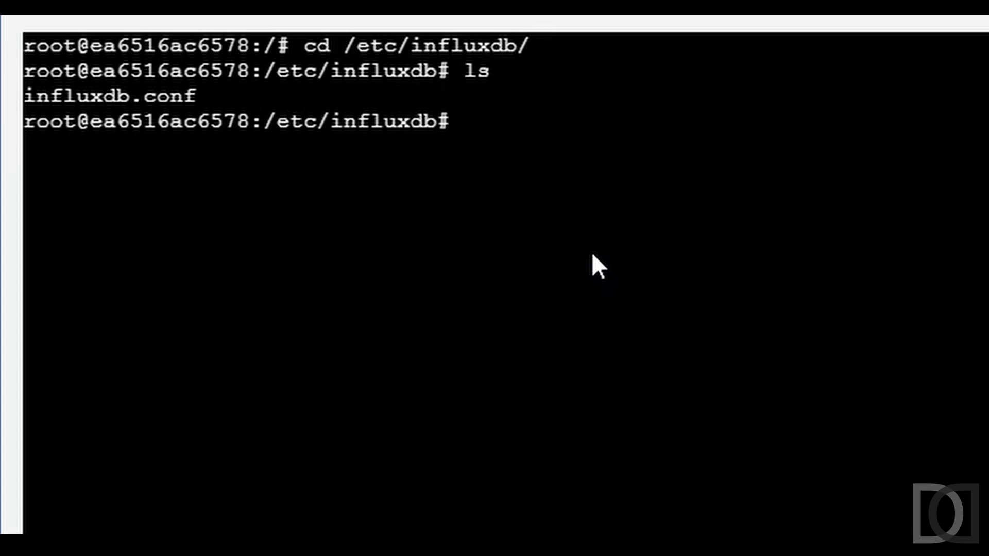
Show the bind settings with cat influxdb.conf | grep -i bind, then exit the shell.
{"action": "type", "text": "nano"}
{"action": "key", "text": "BackSpace"}
{"action": "key", "text": "BackSpace"}
{"action": "key", "text": "BackSpace"}
{"action": "key", "text": "BackSpace"}
{"action": "type", "text": "cat in"}
{"action": "key", "text": "Tab"}
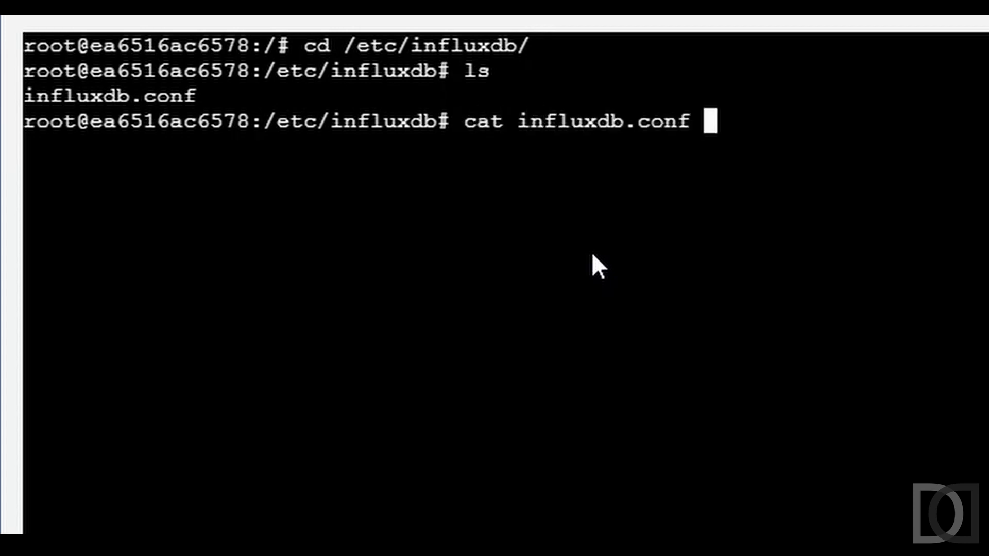
{"action": "type", "text": "| gr"}
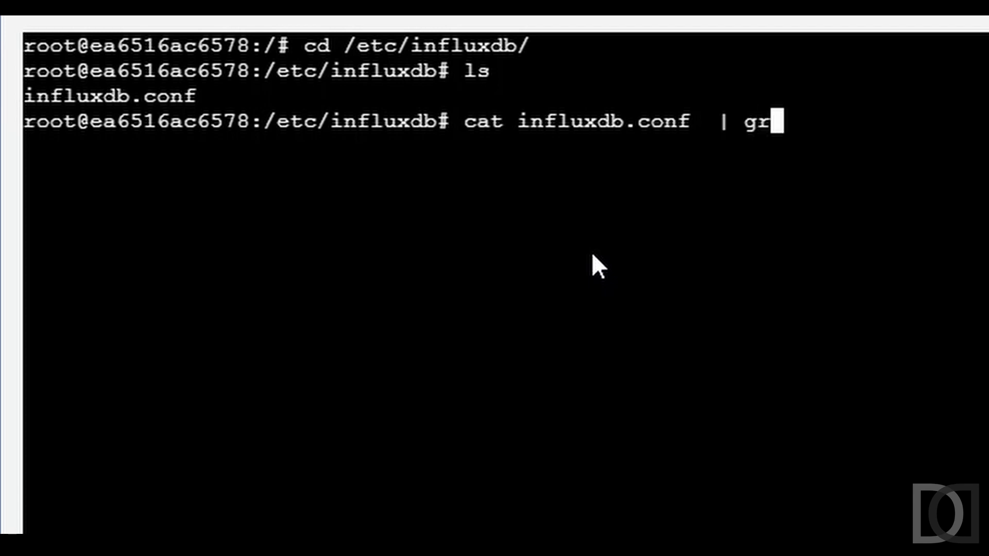
{"action": "type", "text": "ep -i bind"}
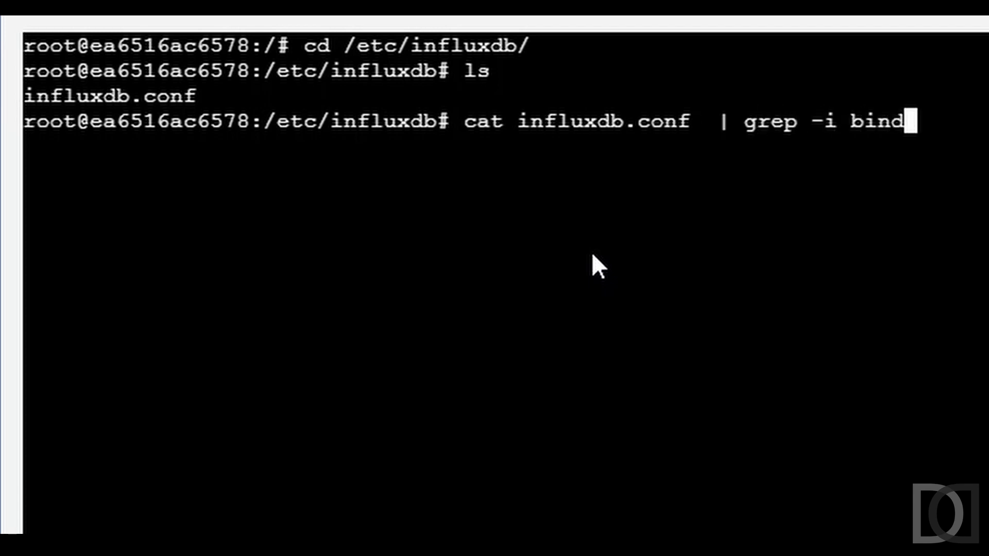
{"action": "key", "text": "Return"}
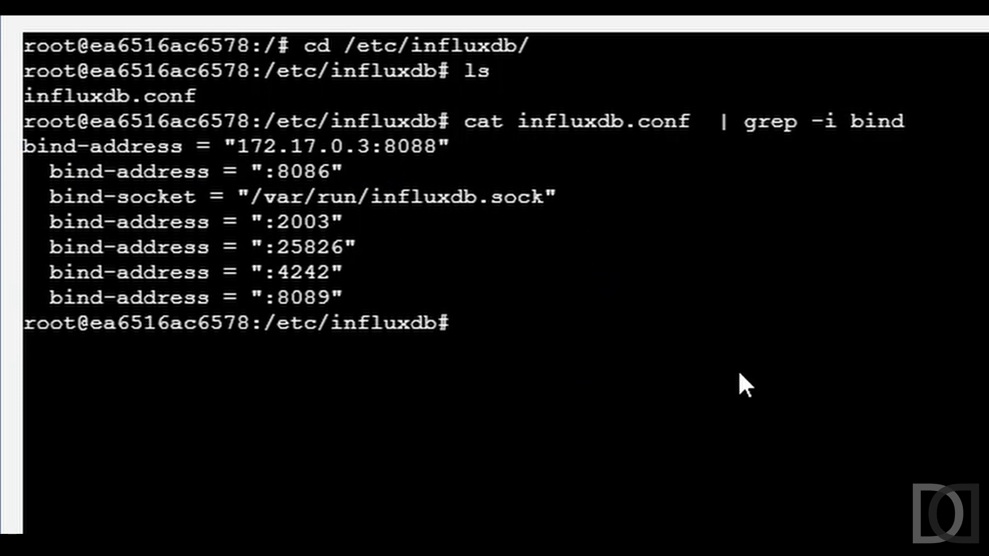
{"action": "type", "text": "exit"}
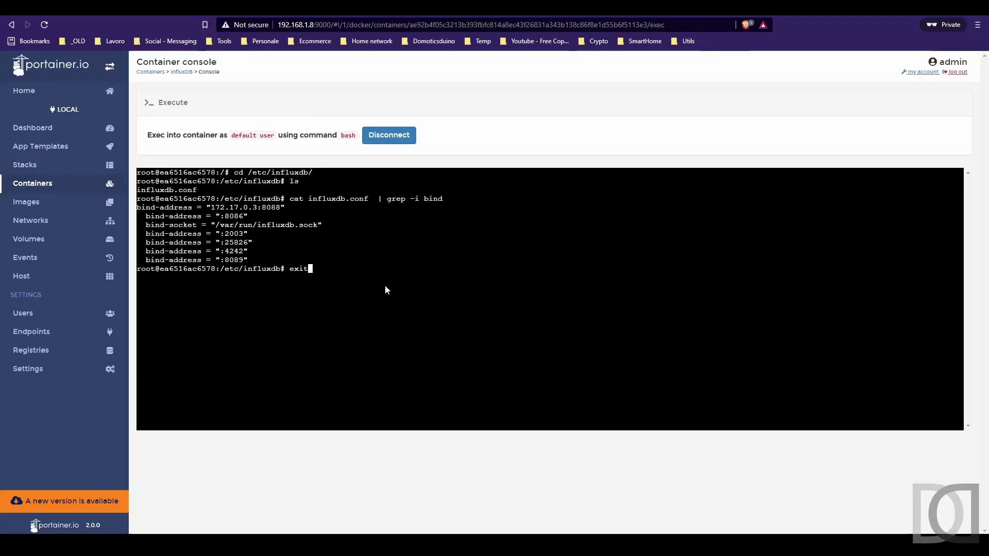
{"action": "key", "text": "Return"}
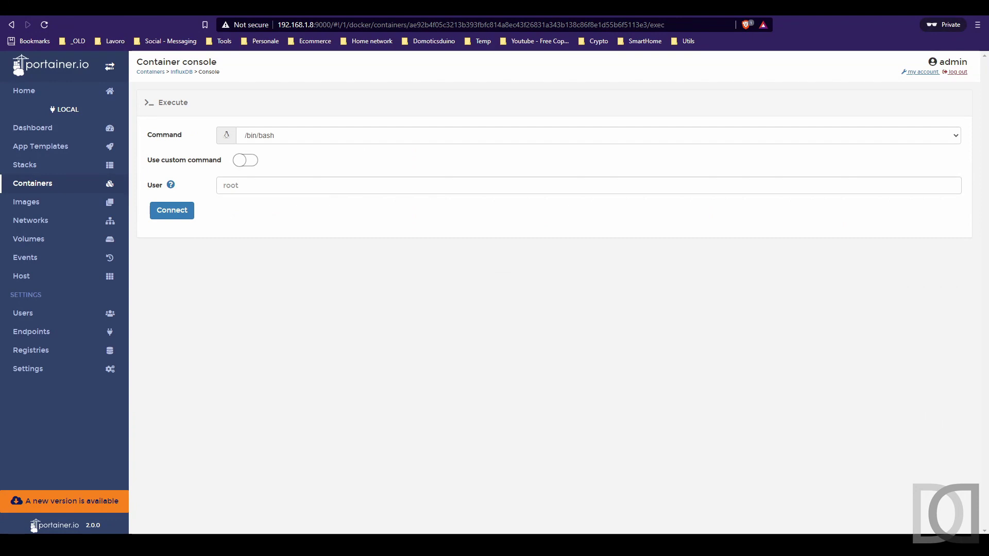
{"action": "key", "text": "alt+Tab"}
{"action": "key", "text": "alt+Tab"}
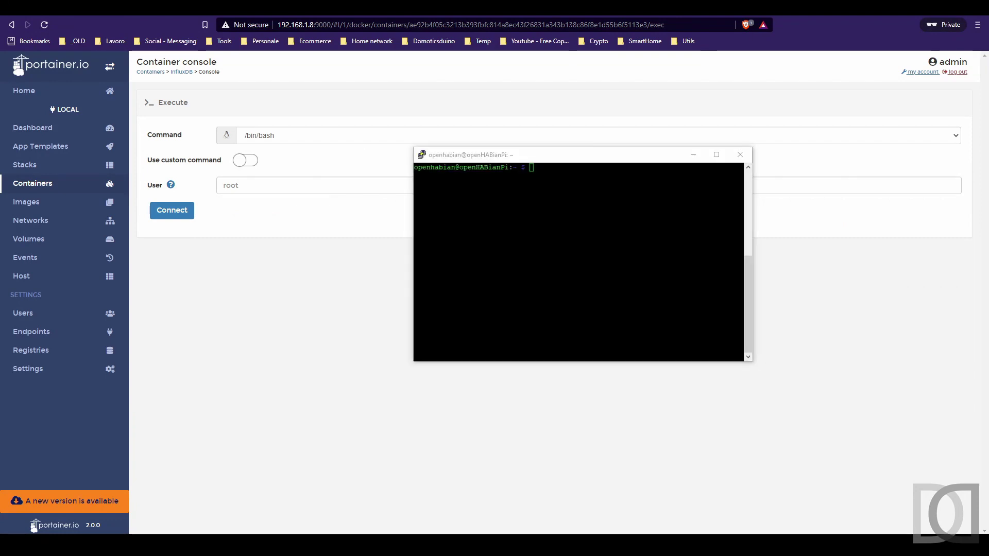
Back up the openhab database from 192.168.1.8:8088 in portable format to /data/backups/influxdb.
{"action": "left_click", "coordinate": [592, 239]}
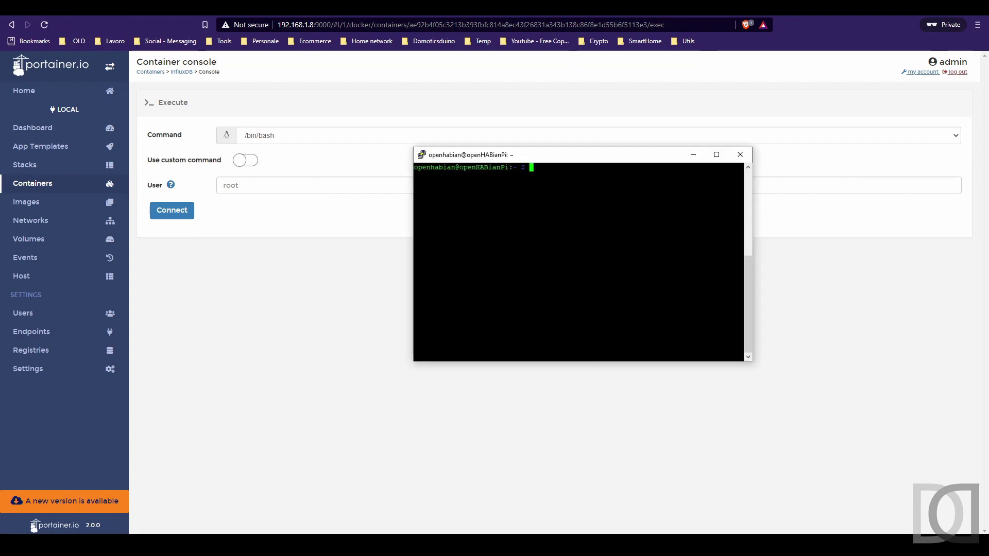
{"action": "type", "text": "influxd backup -portable -host 192.168.1.8:8088 -database openhab /data/backups/influxdb"}
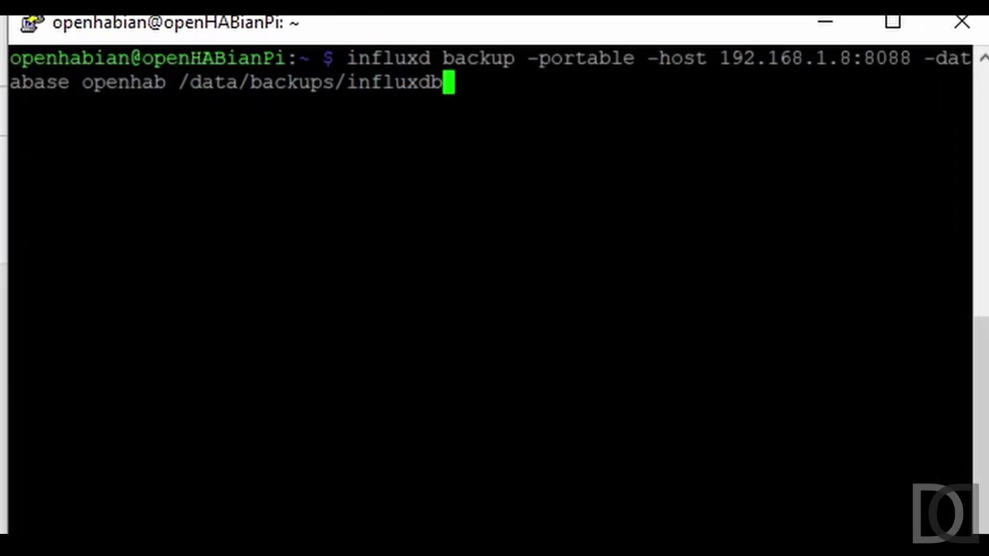
{"action": "key", "text": "Return"}
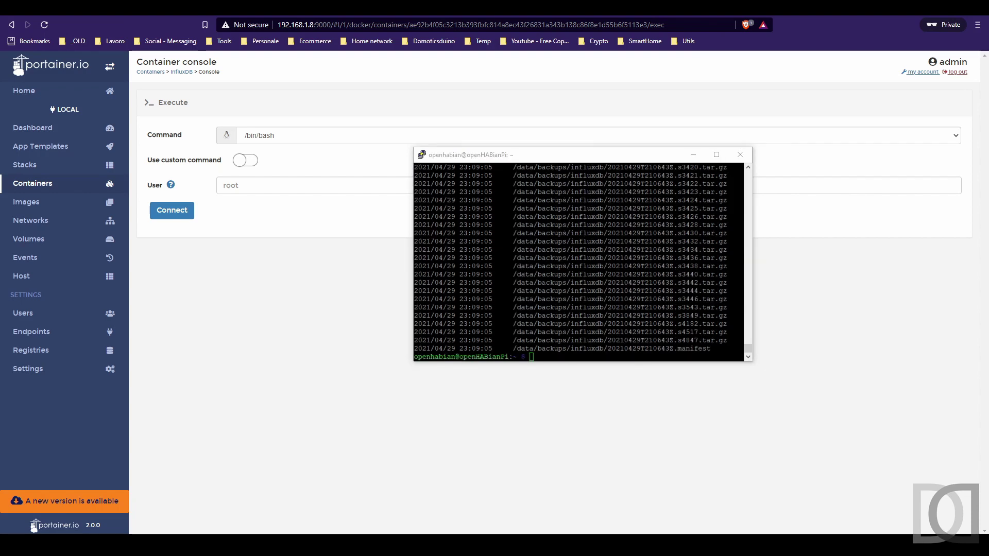
{"action": "key", "text": "alt+Tab"}
Change into /data/backups and list its contents.
{"action": "type", "text": "cd /data"}
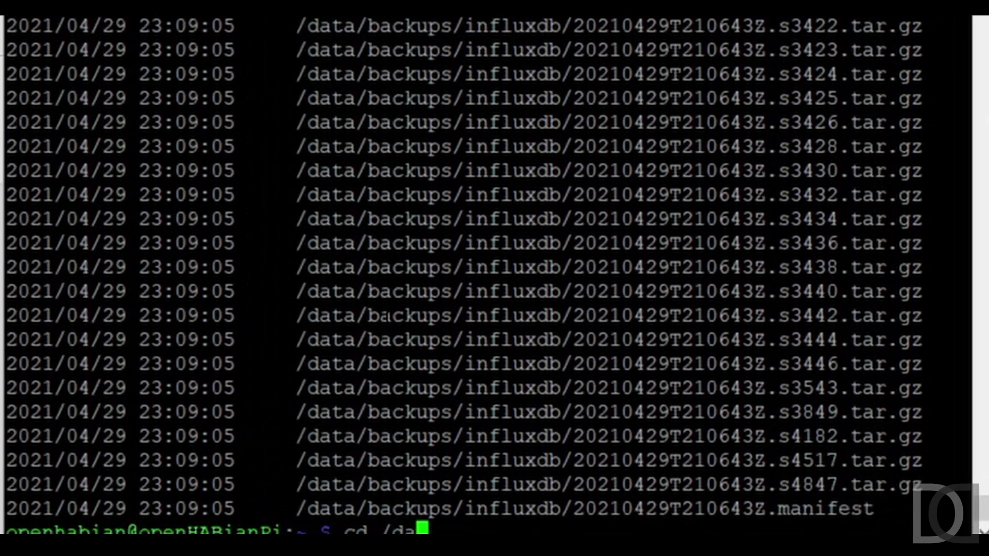
{"action": "key", "text": "BackSpace"}
{"action": "key", "text": "BackSpace"}
{"action": "type", "text": "ta/backups/"}
{"action": "key", "text": "Return"}
{"action": "type", "text": "ll"}
{"action": "key", "text": "Return"}
List the influxdb backup files and check their total size with du -sh.
{"action": "type", "text": "cd in"}
{"action": "key", "text": "Tab"}
{"action": "key", "text": "Return"}
{"action": "type", "text": "ll"}
{"action": "key", "text": "Return"}
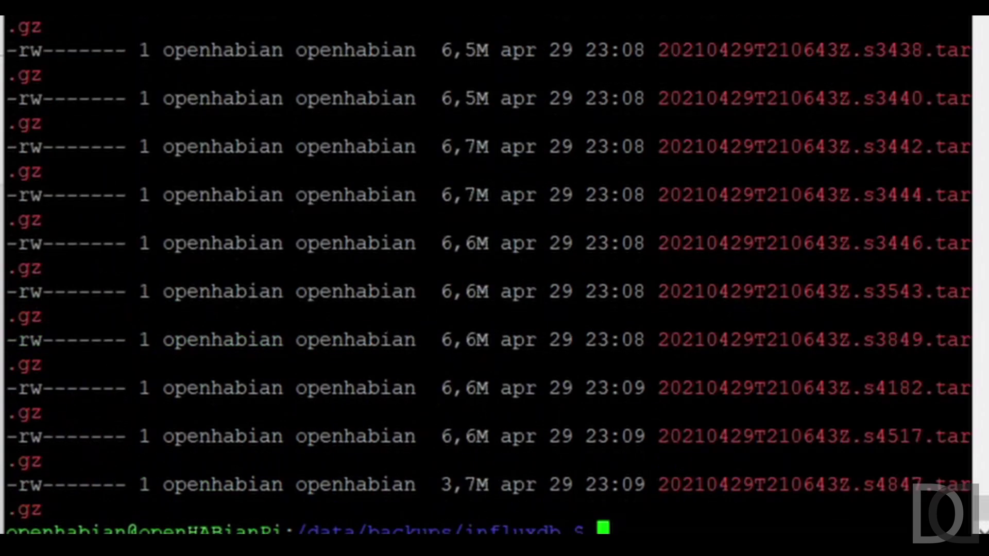
{"action": "type", "text": "du -sh"}
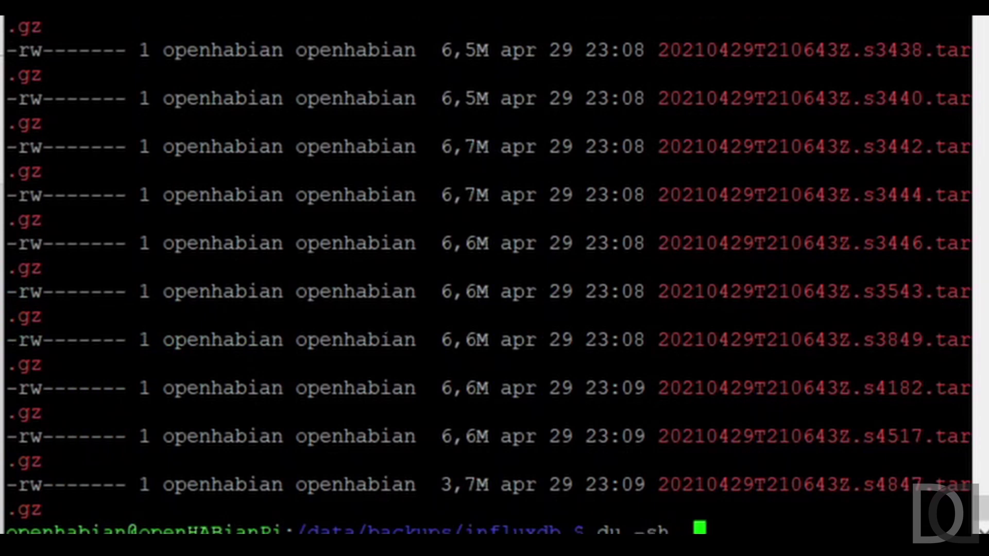
{"action": "key", "text": "BackSpace"}
{"action": "type", "text": "."}
{"action": "key", "text": "Return"}
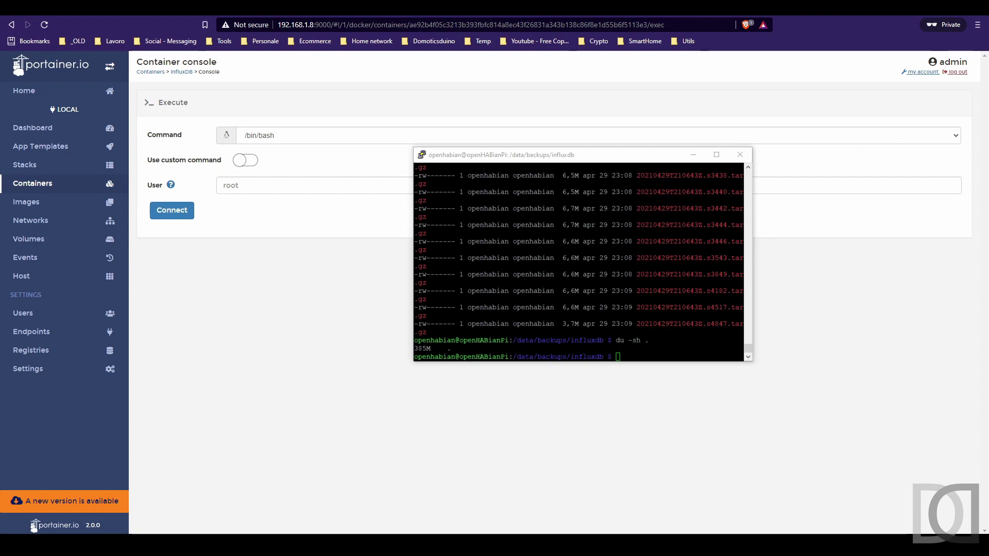
{"action": "key", "text": "ctrl+l"}
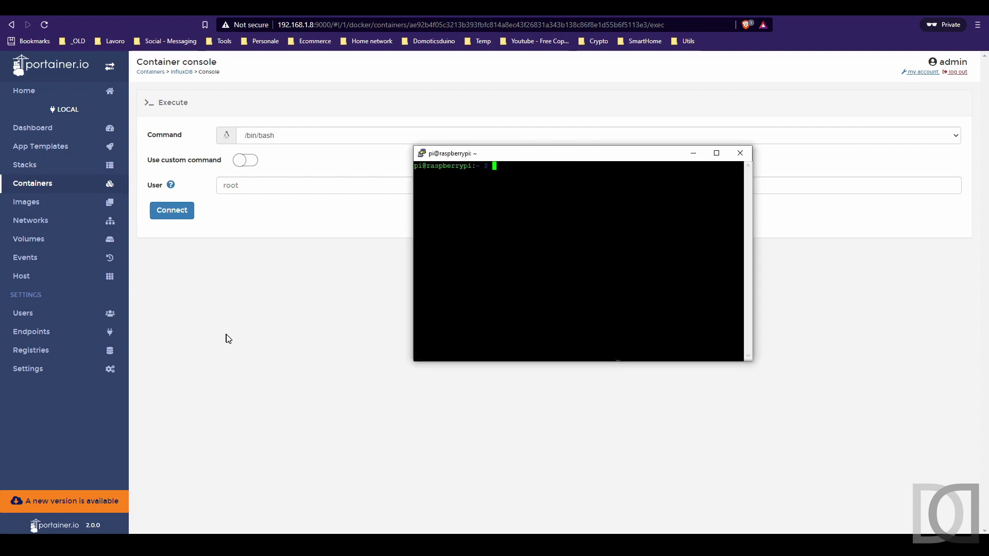
Copy the influxdb_data volume's mount path /var/lib/docker/volumes/influxdb_data/_data from InfluxDB's volume details.
{"action": "left_click", "coordinate": [230, 331]}
{"action": "left_click", "coordinate": [53, 192]}
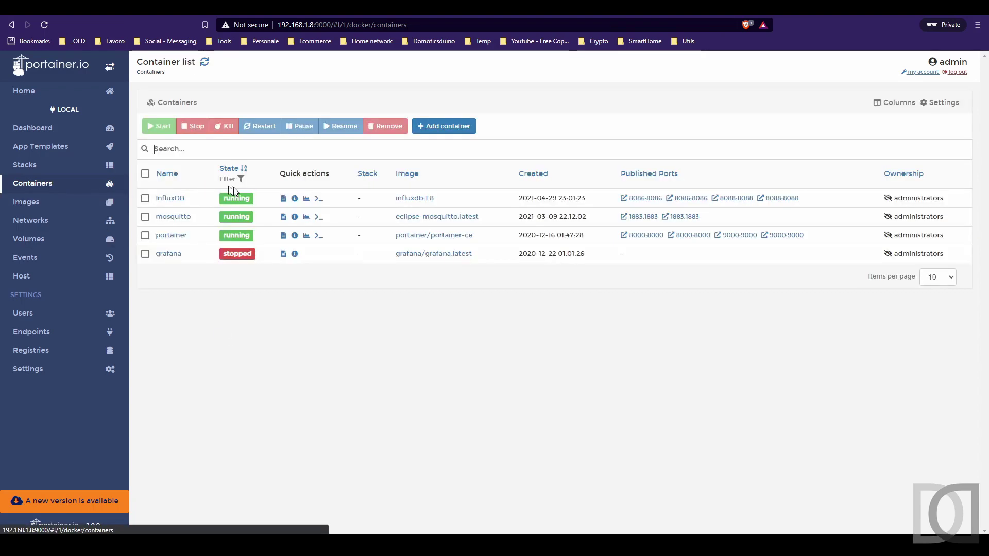
{"action": "left_click", "coordinate": [171, 198]}
{"action": "scroll", "coordinate": [181, 249], "scroll_direction": "down", "scroll_amount": 12}
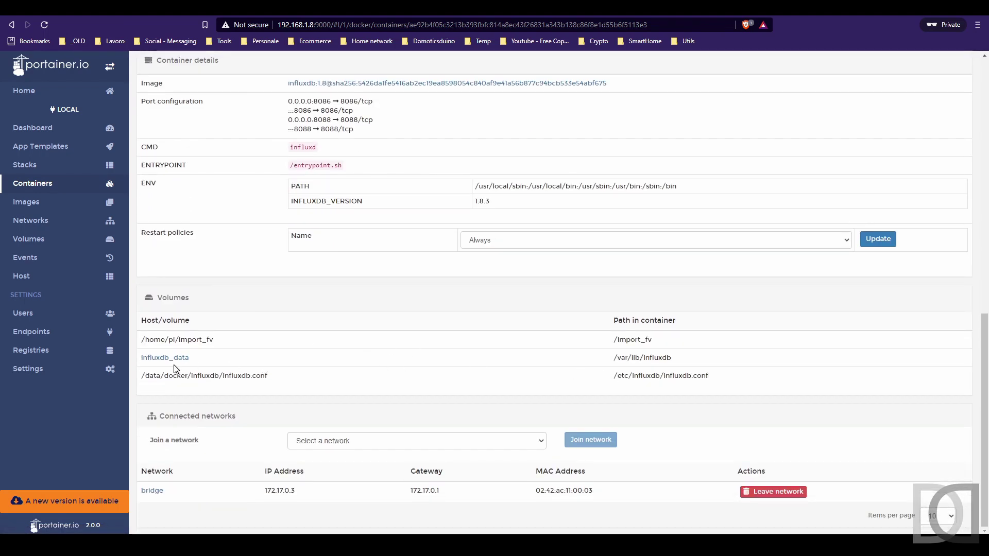
{"action": "left_click", "coordinate": [168, 360]}
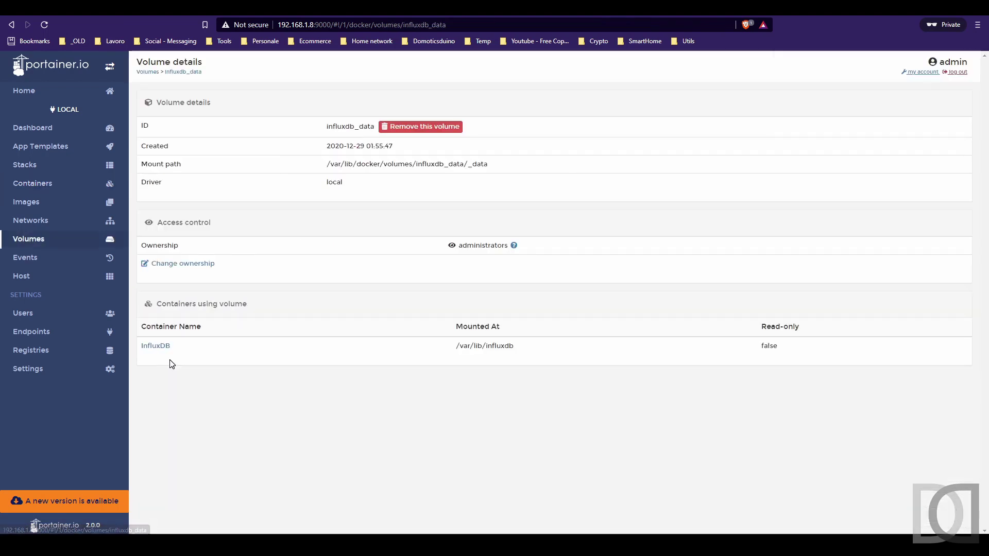
{"action": "triple_click", "coordinate": [368, 163]}
{"action": "key", "text": "ctrl+c"}
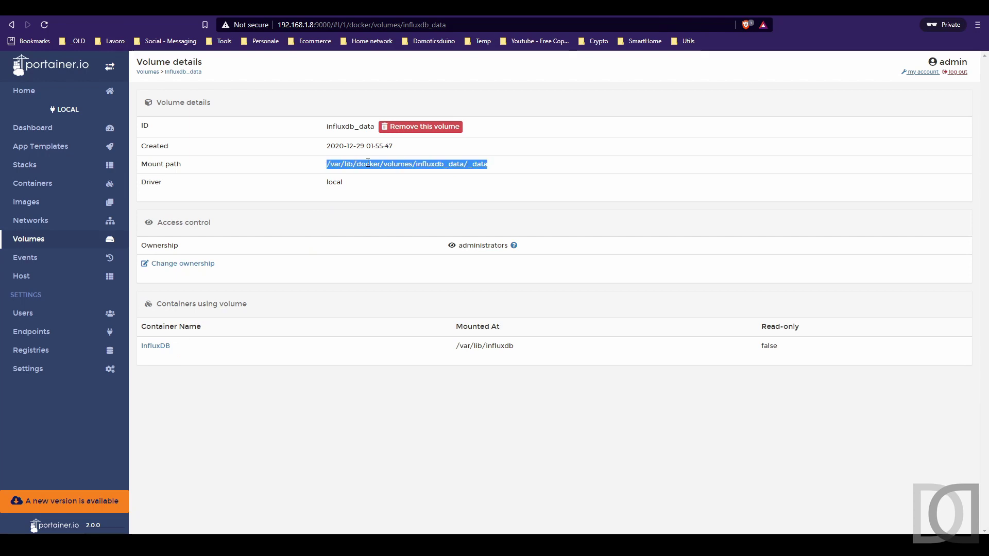
{"action": "key", "text": "alt+Tab"}
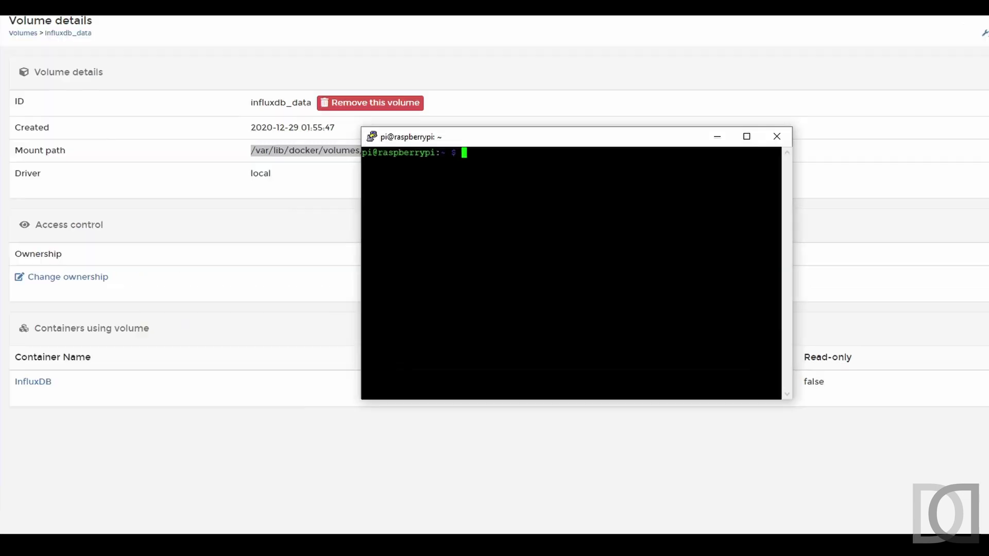
Change into the pasted InfluxDB volume _data path on the Pi and list its files.
{"action": "type", "text": "cd"}
{"action": "key", "text": "shift+Insert"}
{"action": "key", "text": "Return"}
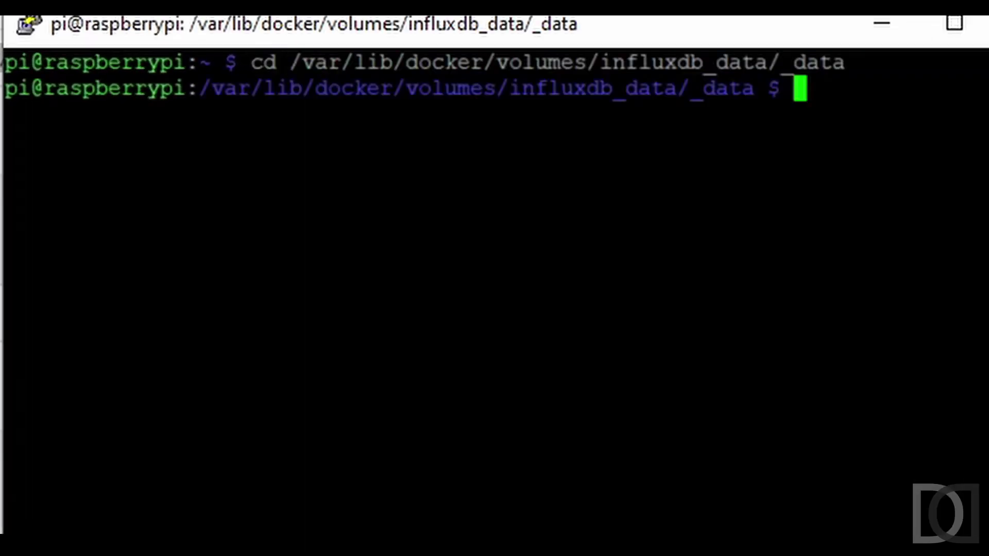
{"action": "type", "text": "ll"}
{"action": "key", "text": "Return"}
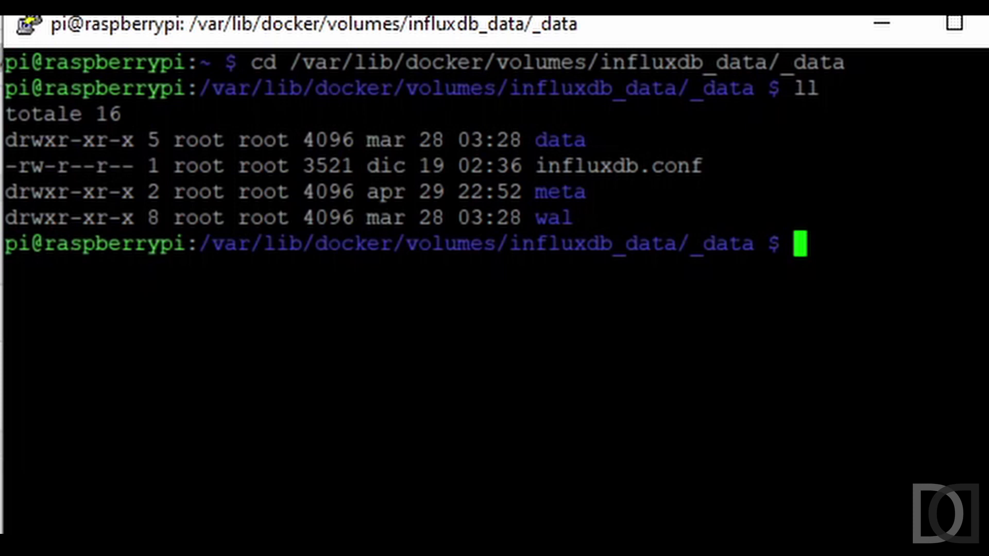
{"action": "type", "text": "sudo scp"}
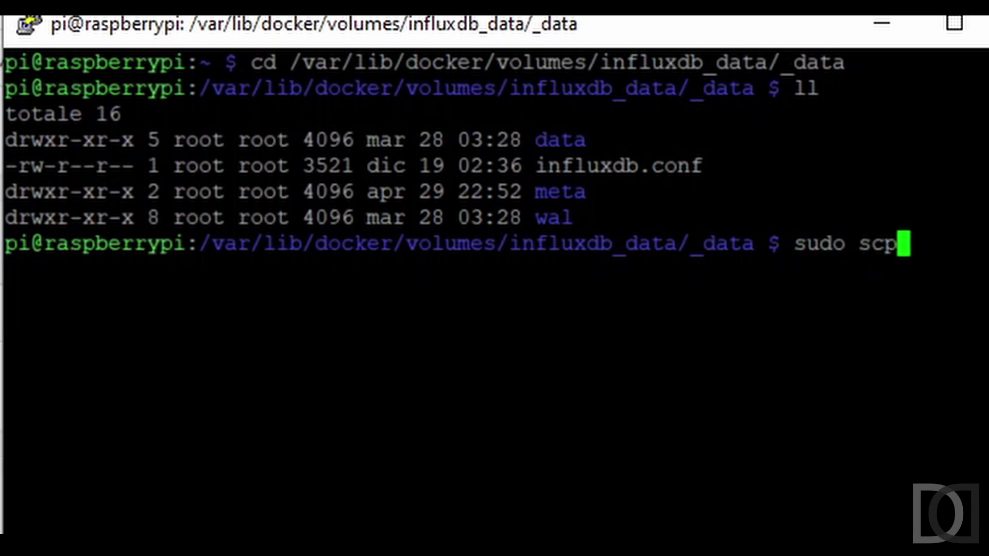
{"action": "type", "text": " -r ss"}
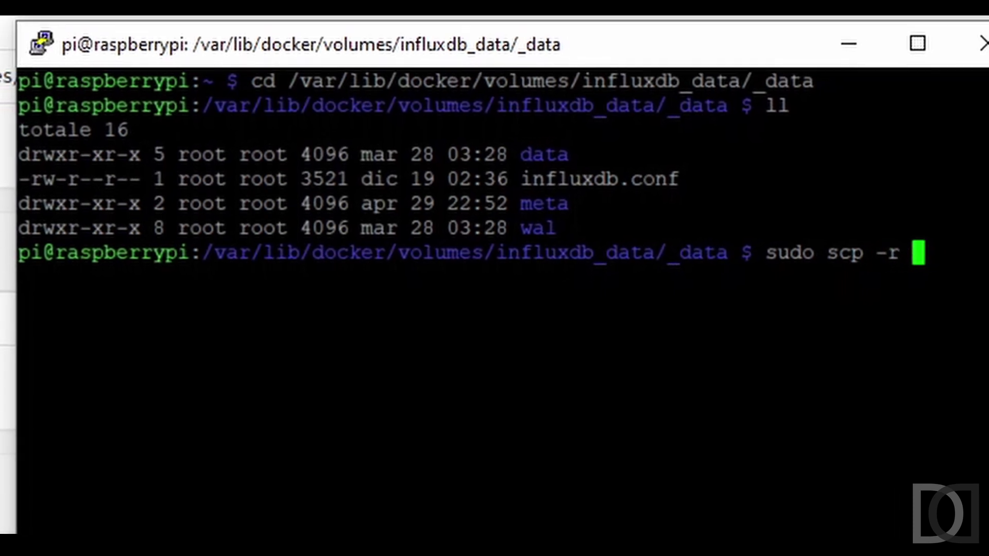
{"action": "type", "text": "hd@192.1"}
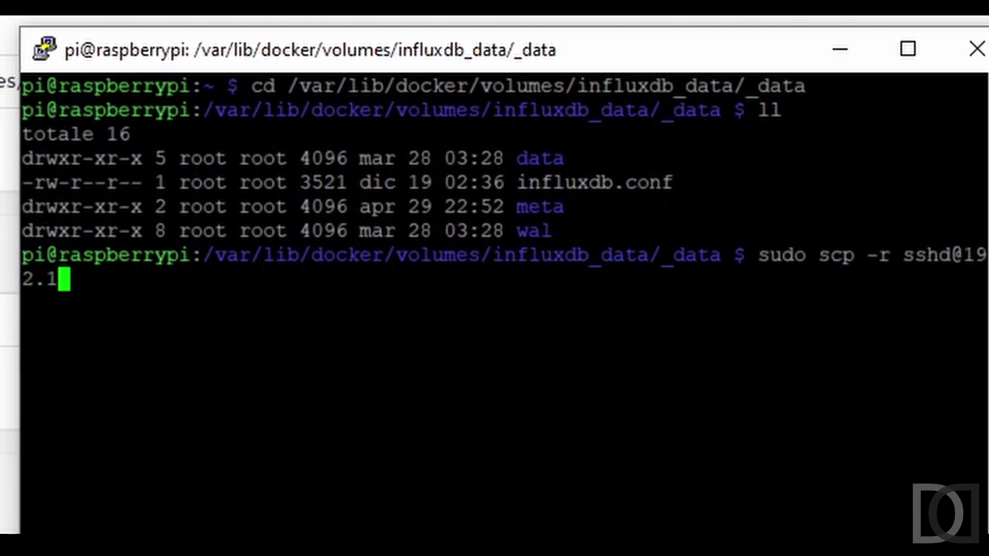
{"action": "type", "text": "68.1."}
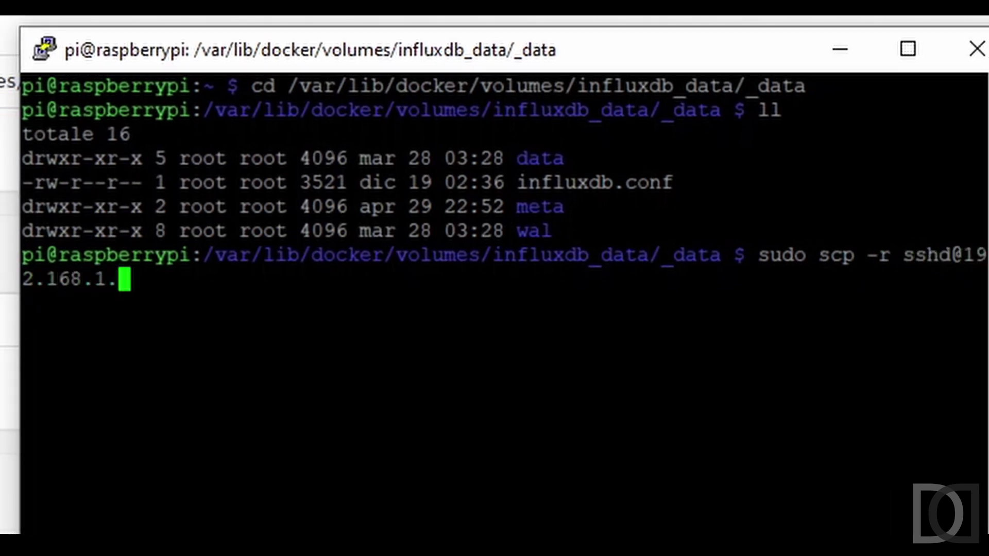
{"action": "type", "text": "6"}
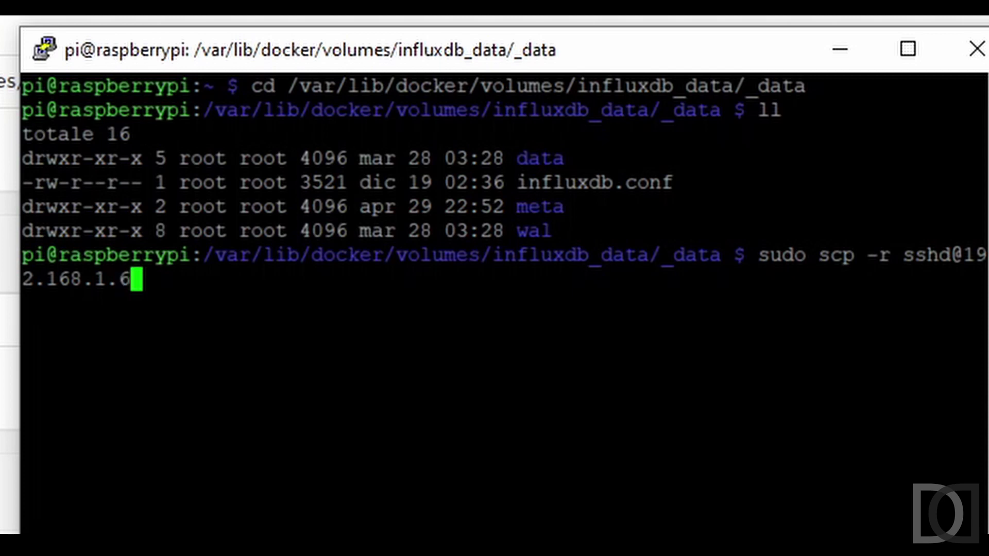
{"action": "type", "text": ":/shares/Backup/Backup_OH2/"}
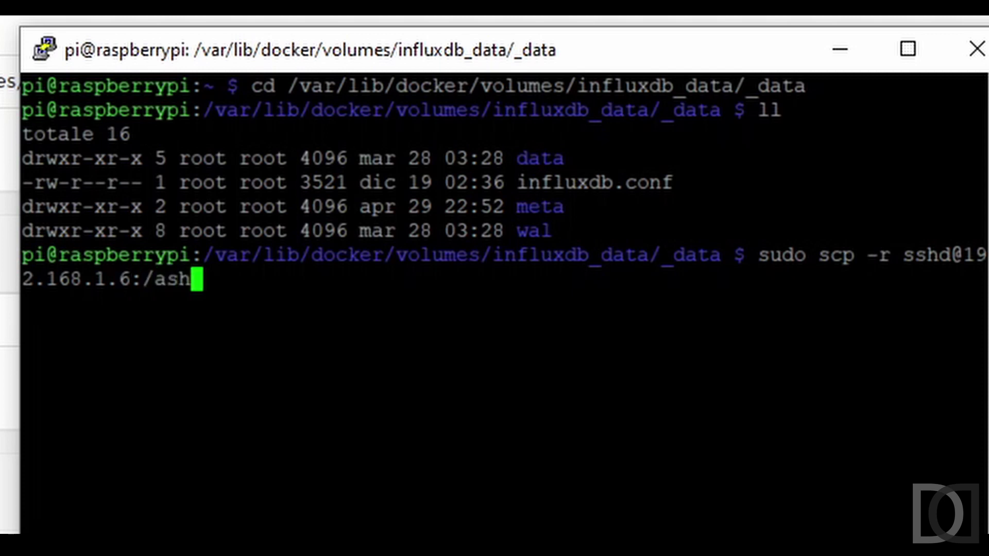
{"action": "type", "text": "_temp"}
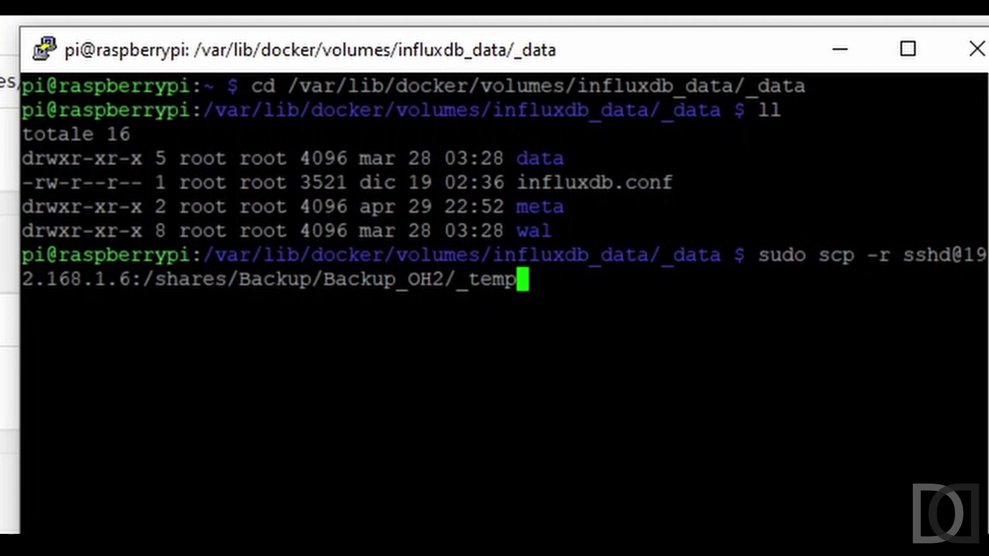
{"action": "key", "text": "Home"}
{"action": "key", "text": "Right"}
{"action": "key", "text": "Right"}
{"action": "key", "text": "Right"}
{"action": "key", "text": "Right"}
{"action": "key", "text": "Right"}
{"action": "key", "text": "Right"}
{"action": "key", "text": "Right"}
{"action": "key", "text": "Right"}
{"action": "key", "text": "Right"}
{"action": "key", "text": "Right"}
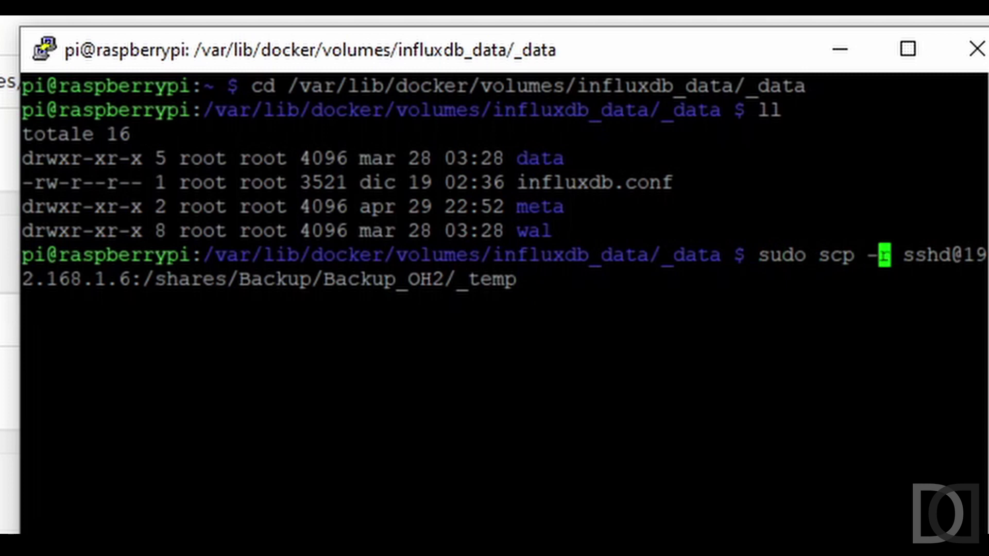
{"action": "key", "text": "Right"}
{"action": "type", "text": "*"}
{"action": "key", "text": "BackSpace"}
{"action": "type", "text": "*"}
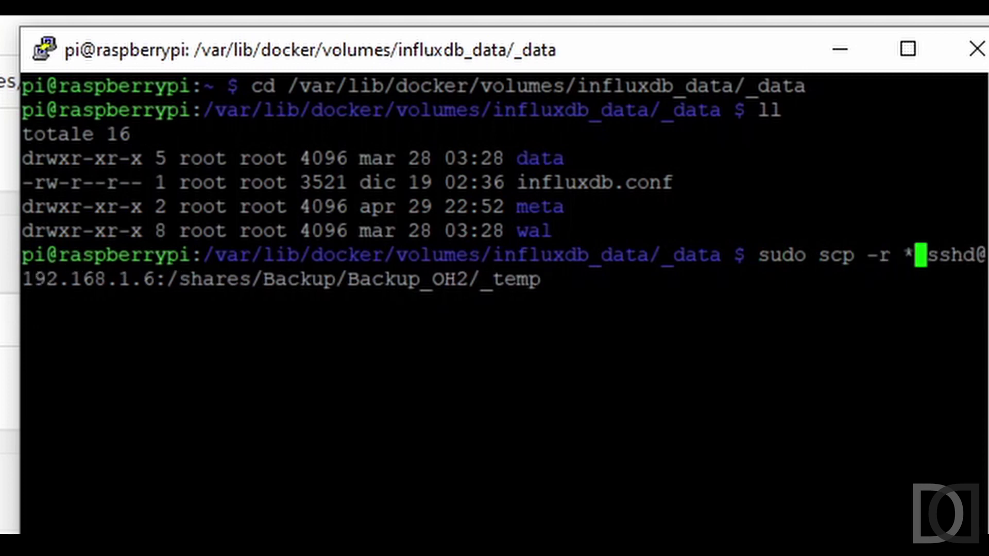
{"action": "key", "text": "End"}
{"action": "key", "text": "Return"}
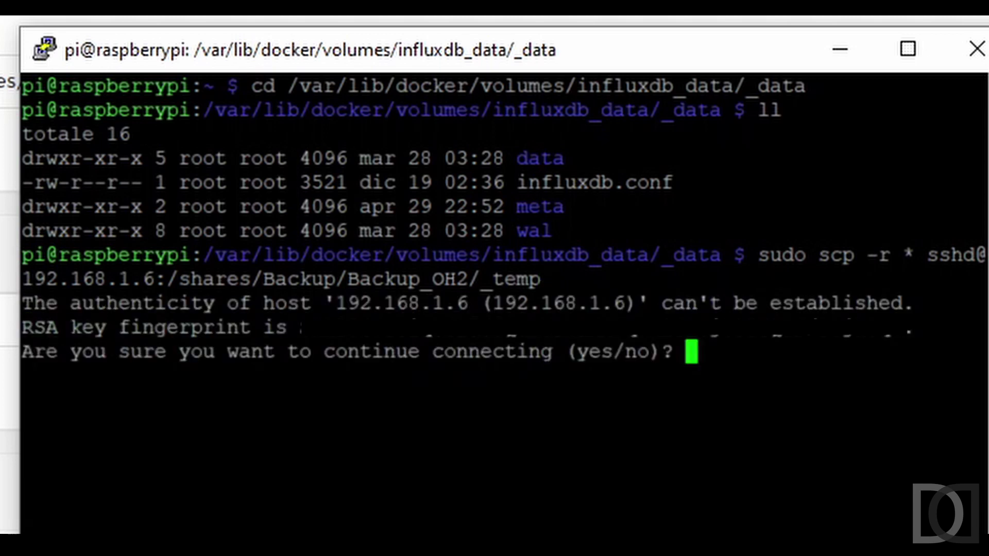
{"action": "type", "text": "yes"}
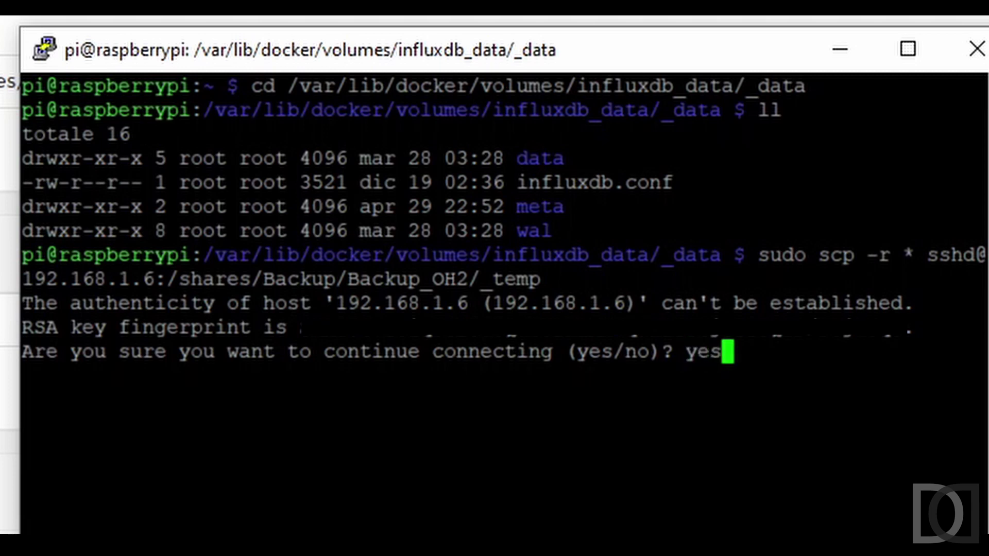
{"action": "key", "text": "Return"}
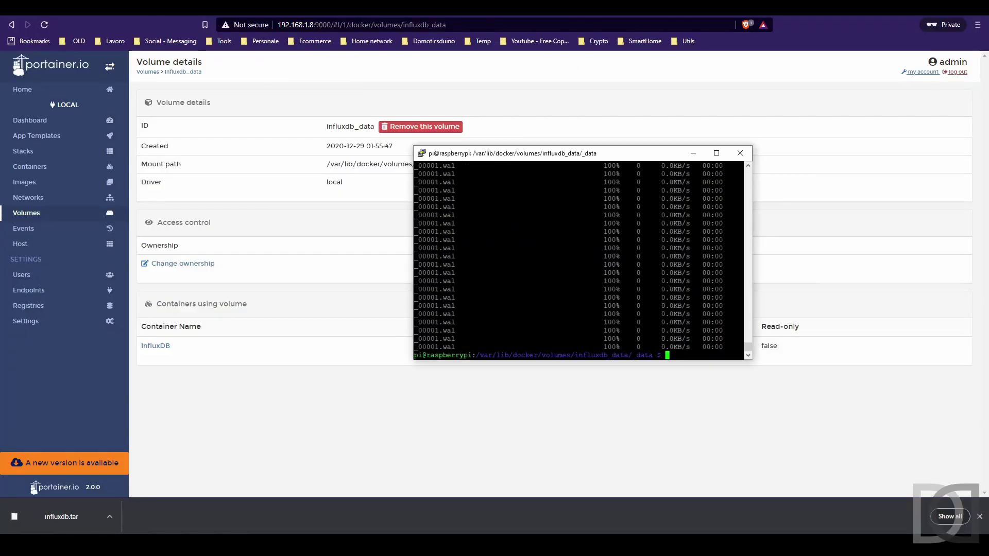
{"action": "key", "text": "alt+Tab"}
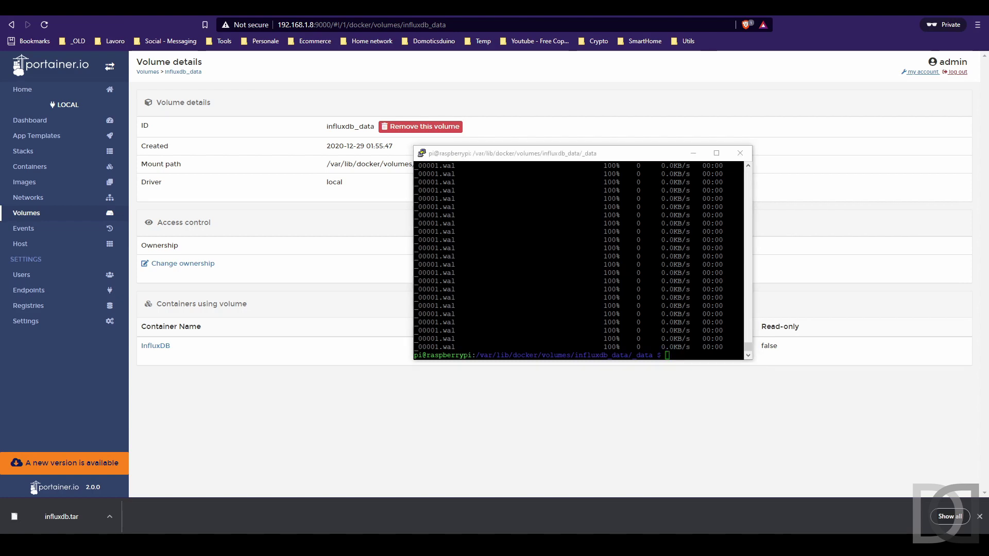
On the NAS, enter /shares/Backup/Backup_OH2/_temp, list the copied files, and measure its size (694M).
{"action": "left_click_drag", "start_coordinate": [988, 150], "coordinate": [641, 153]}
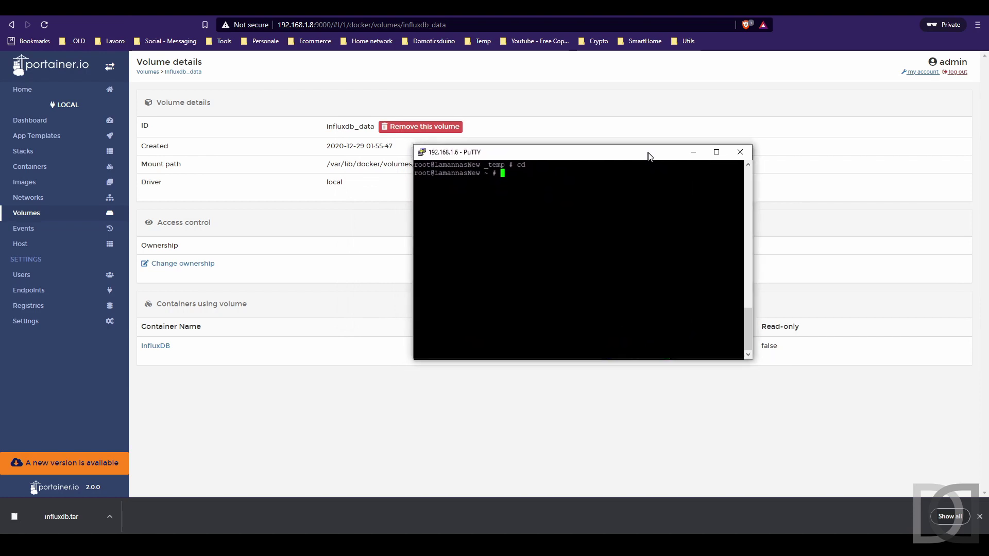
{"action": "type", "text": "cd /shares/"}
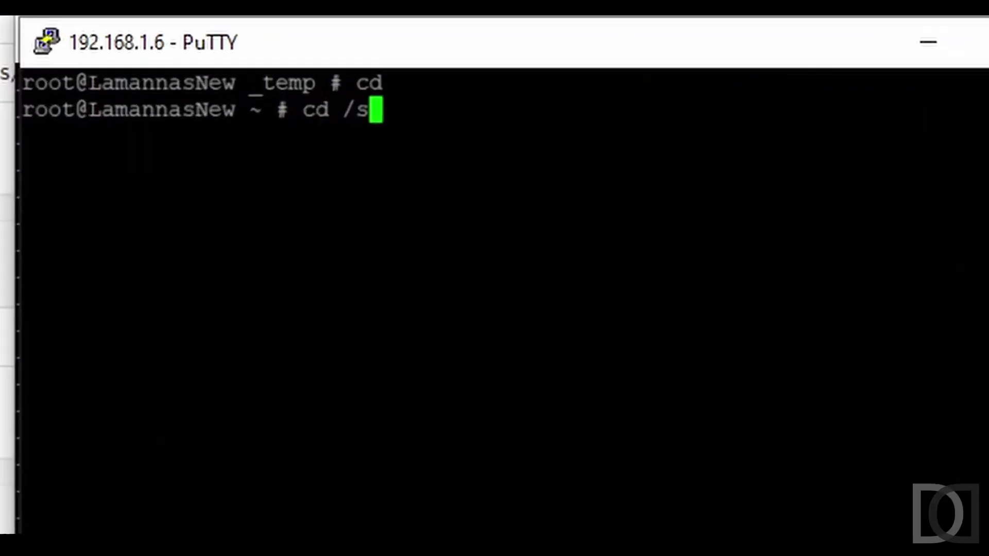
{"action": "type", "text": "Backup/B"}
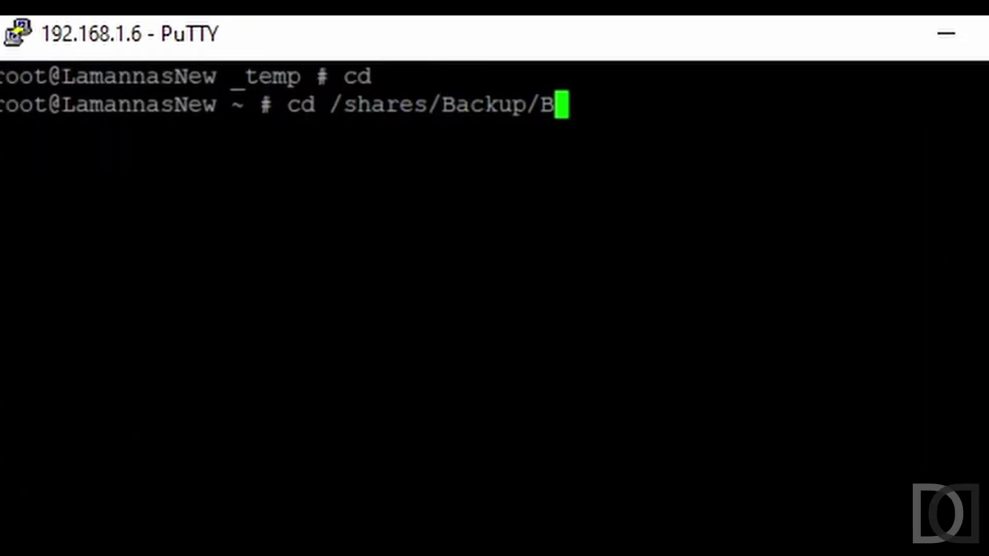
{"action": "type", "text": "ackup_O"}
{"action": "key", "text": "Tab"}
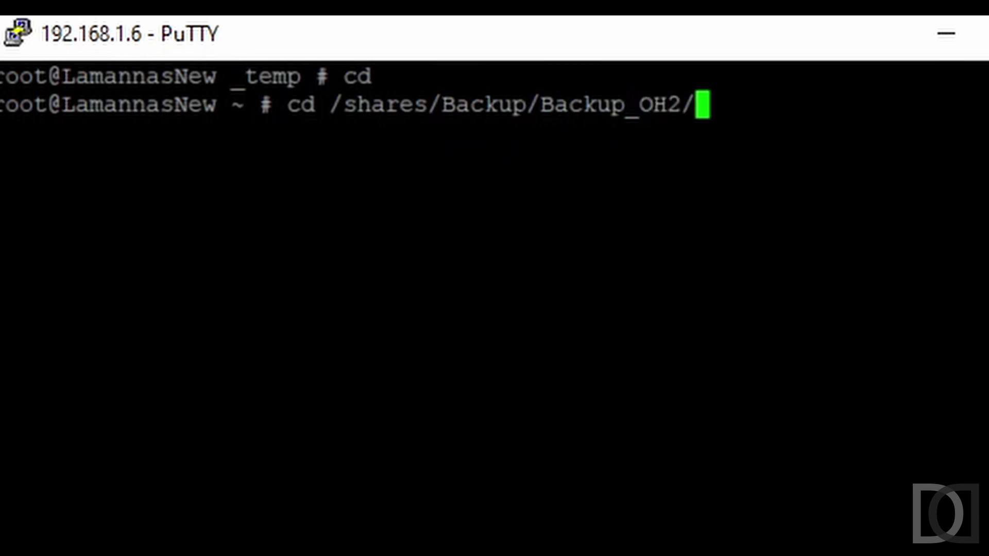
{"action": "type", "text": "_t"}
{"action": "key", "text": "Tab"}
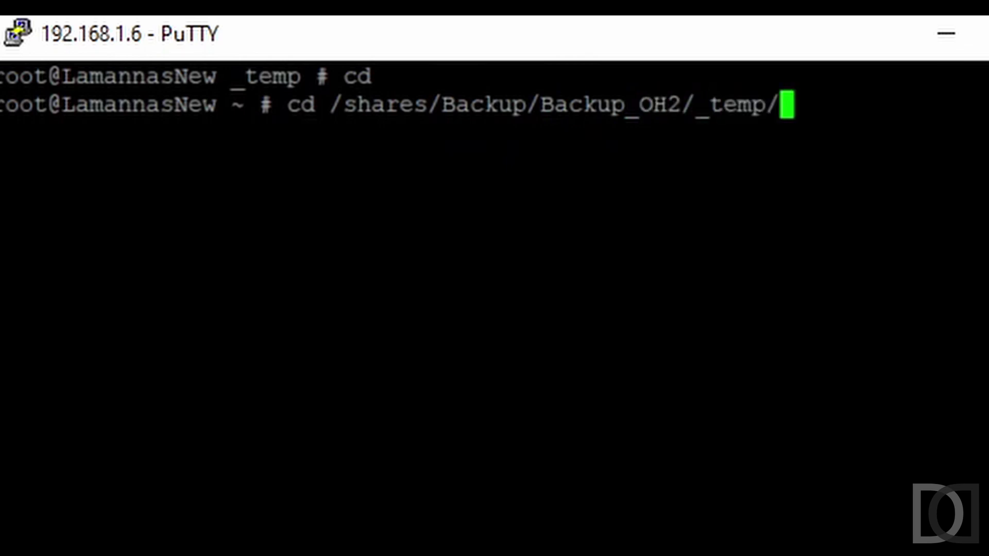
{"action": "key", "text": "Return"}
{"action": "type", "text": "ls"}
{"action": "key", "text": "Return"}
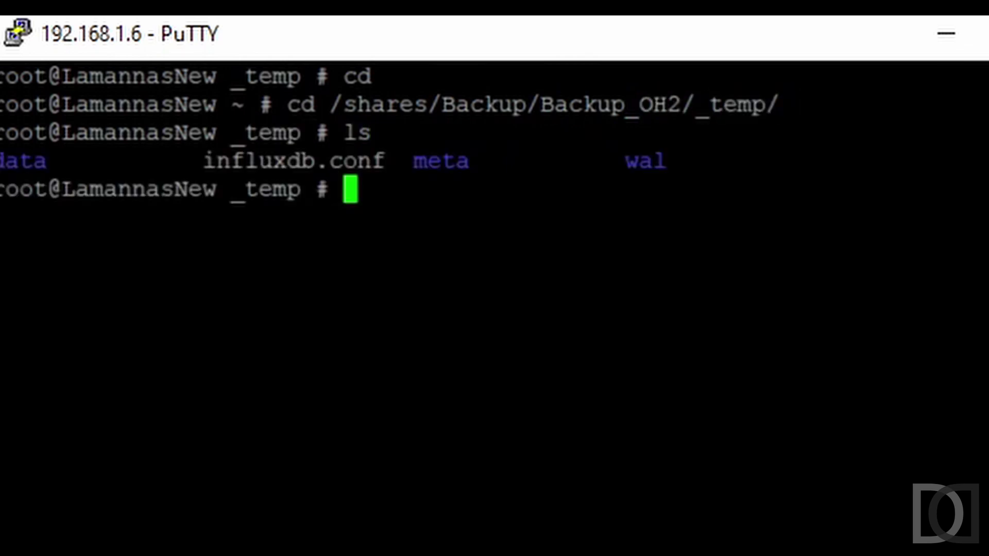
{"action": "type", "text": "du -sh "}
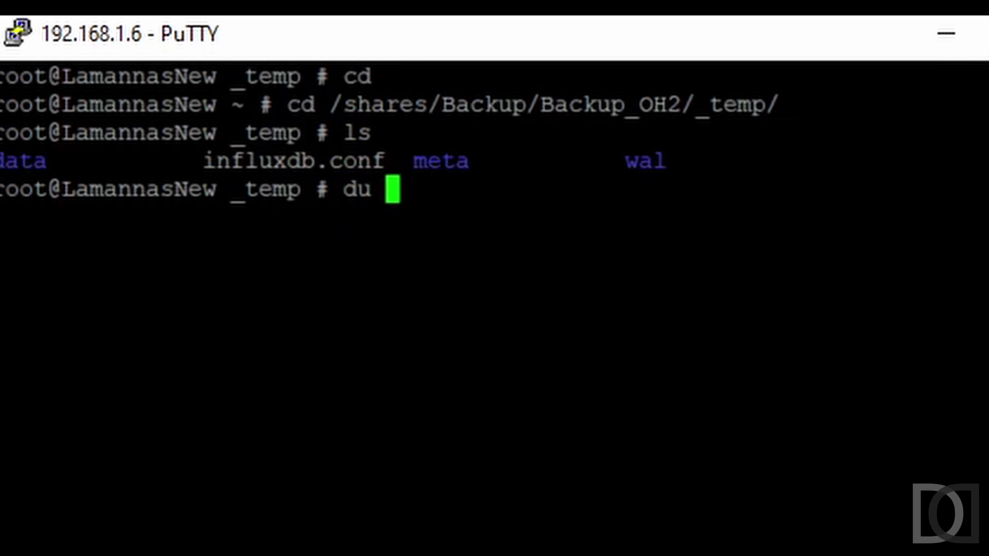
{"action": "type", "text": "."}
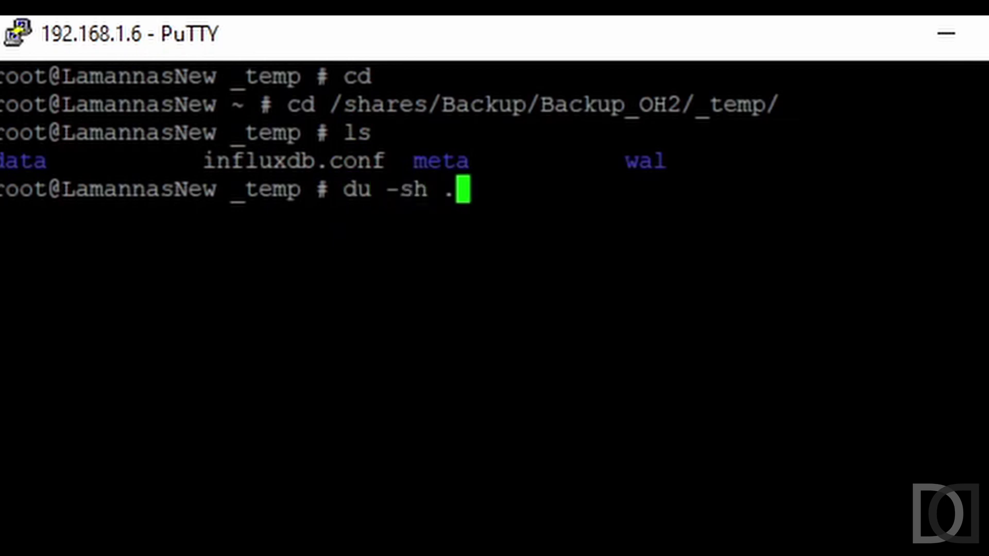
{"action": "key", "text": "Return"}
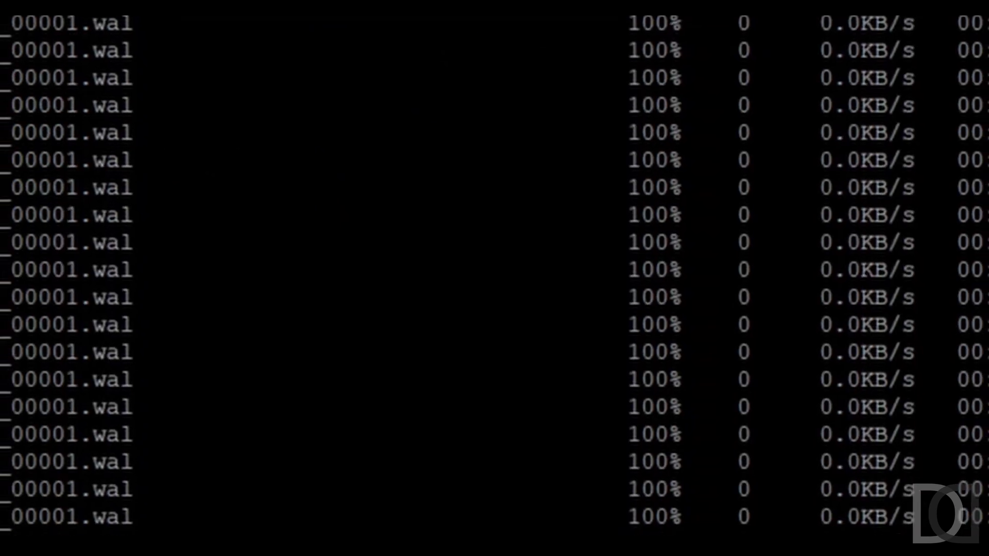
On the Pi, measure the influxdb_data volume size with sudo du -sh . (663M).
{"action": "type", "text": "."}
{"action": "key", "text": "Home"}
{"action": "type", "text": "s"}
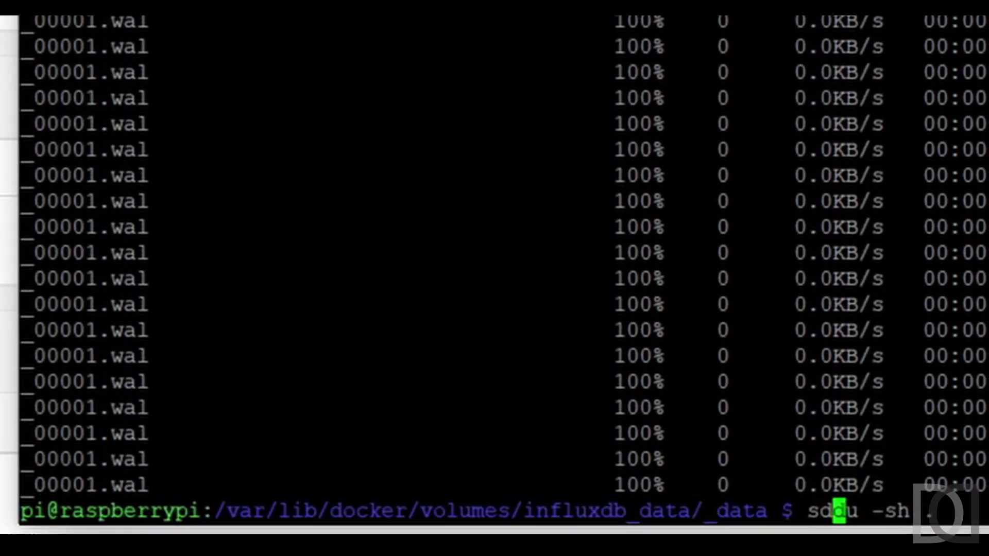
{"action": "type", "text": "udo"}
{"action": "key", "text": "Return"}
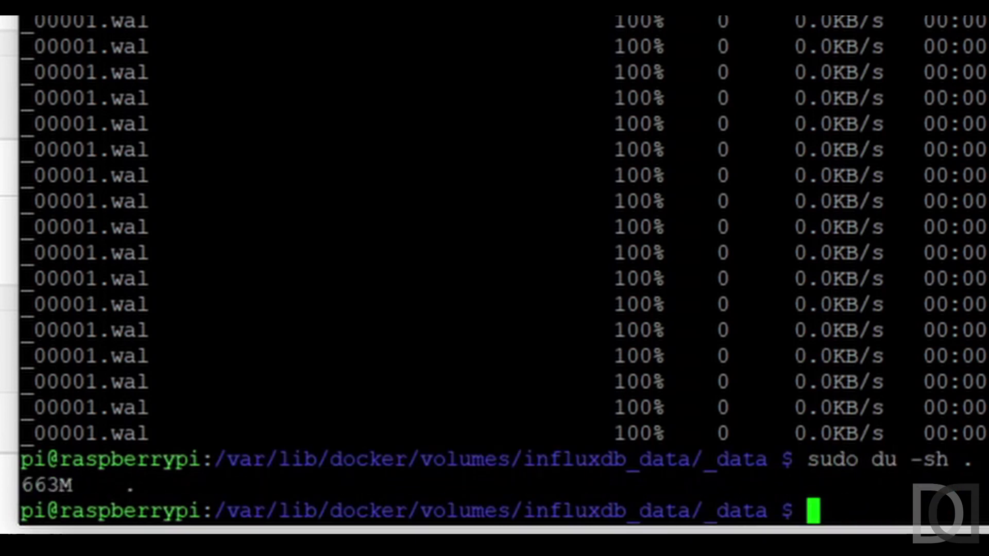
{"action": "key", "text": "alt+Tab"}
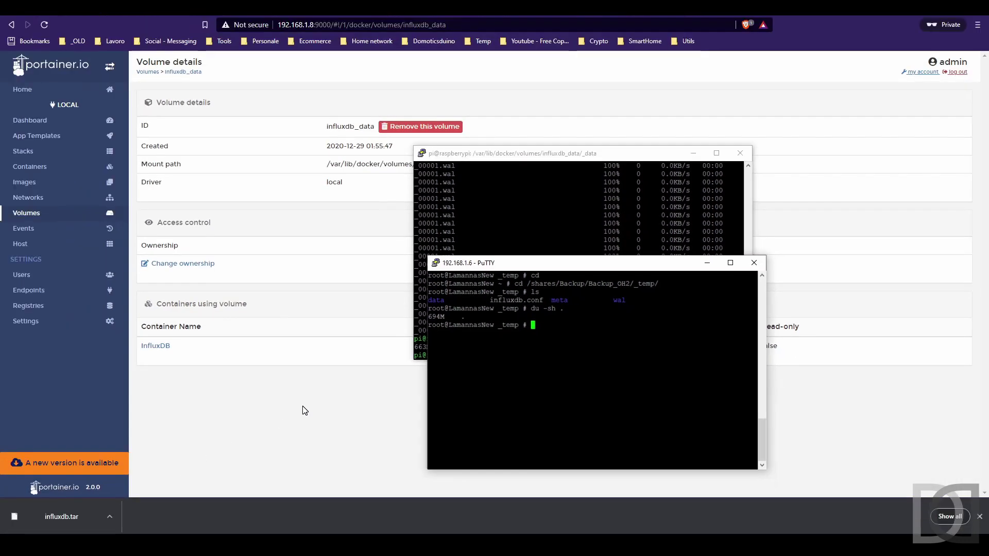
{"action": "left_click", "coordinate": [302, 402]}
Create an image named influxdb-test from the InfluxDB container and view the Images list.
{"action": "left_click", "coordinate": [54, 167]}
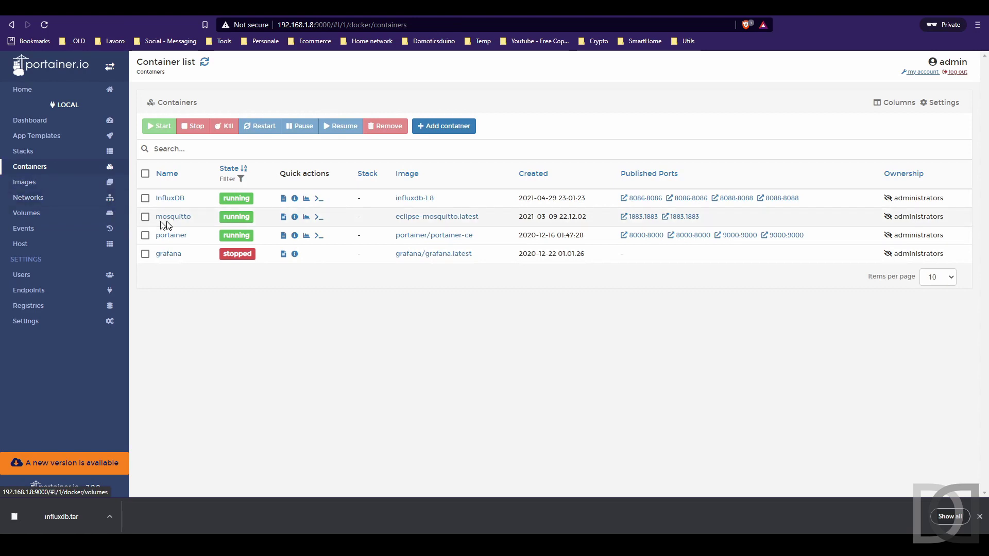
{"action": "left_click", "coordinate": [170, 198]}
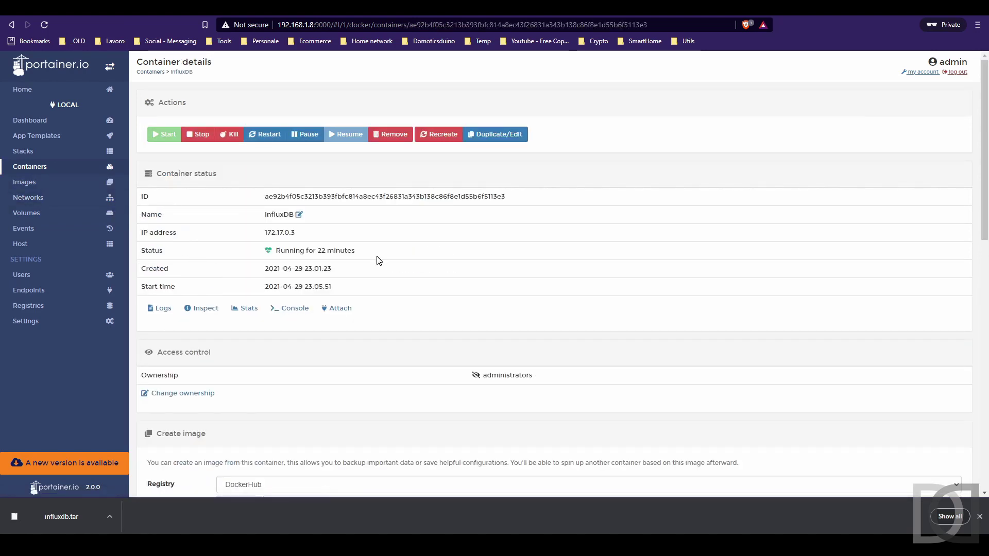
{"action": "scroll", "coordinate": [377, 260], "scroll_direction": "down", "scroll_amount": 3}
{"action": "scroll", "coordinate": [377, 260], "scroll_direction": "down", "scroll_amount": 2}
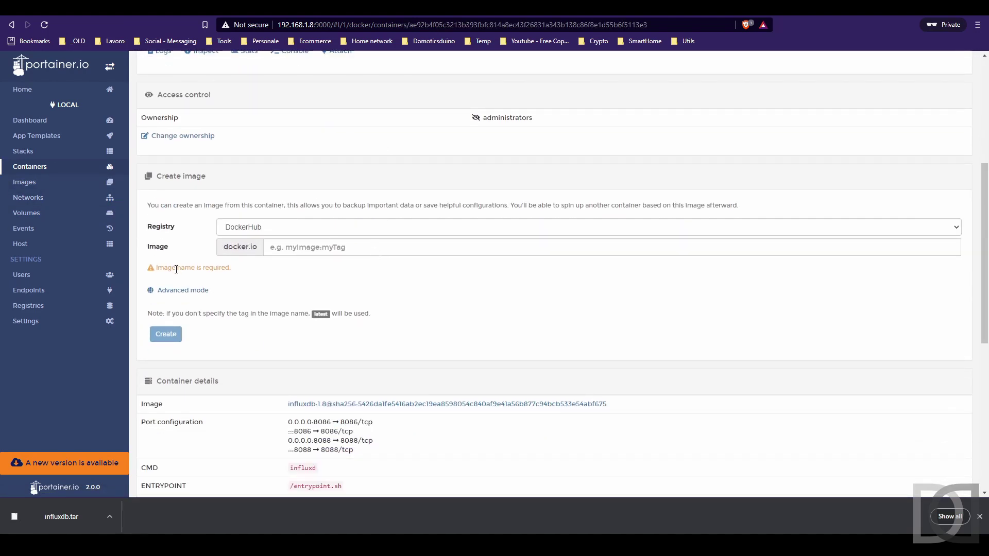
{"action": "left_click", "coordinate": [300, 249]}
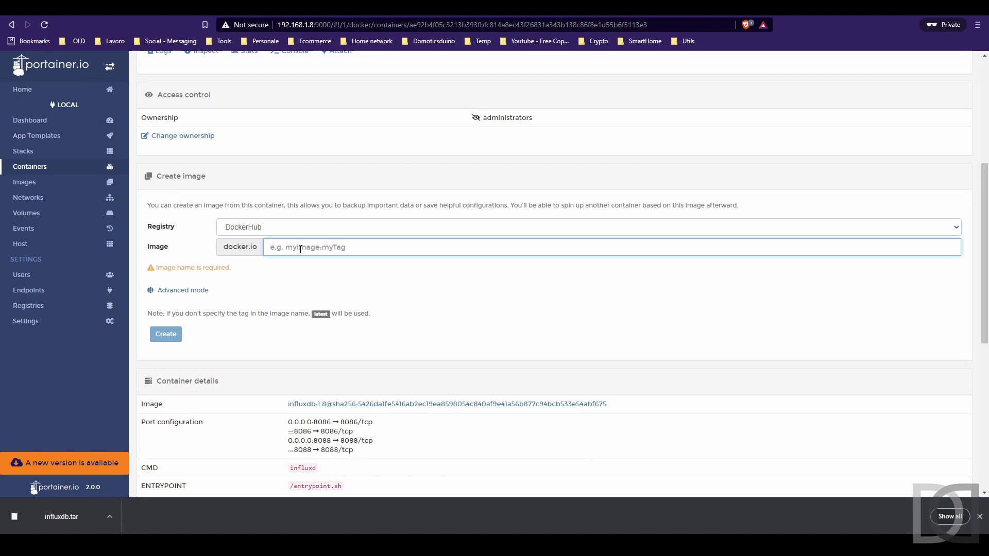
{"action": "type", "text": "influxdb-test"}
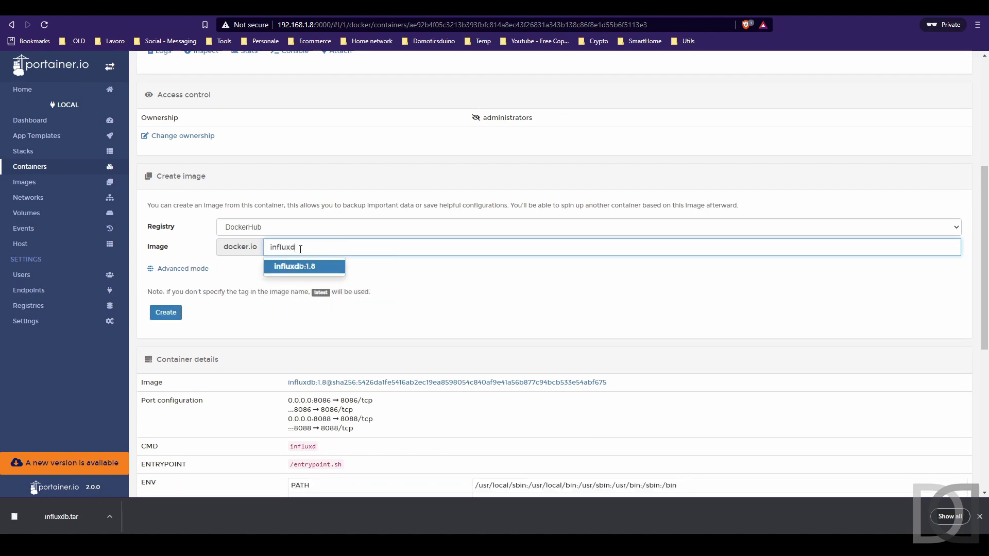
{"action": "left_click", "coordinate": [167, 313]}
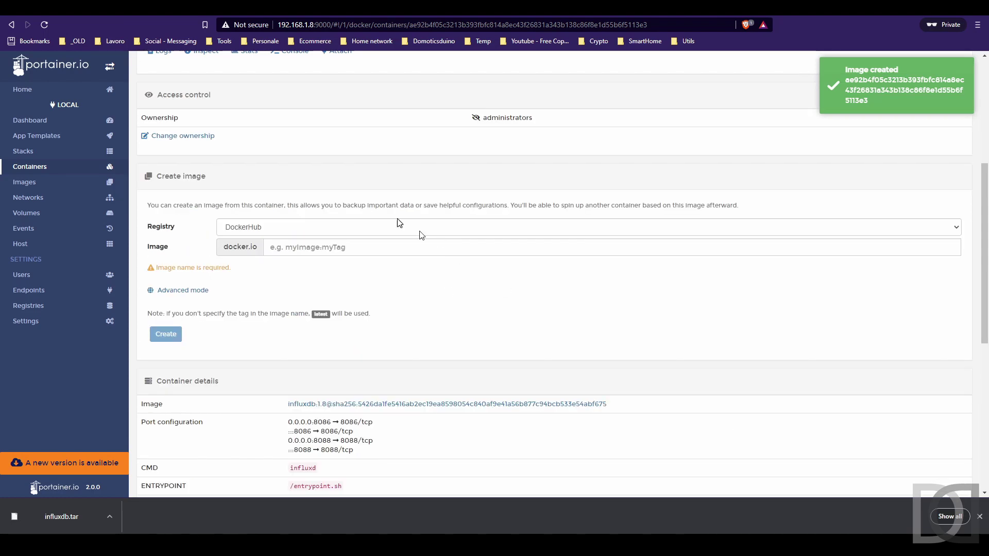
{"action": "left_click", "coordinate": [38, 183]}
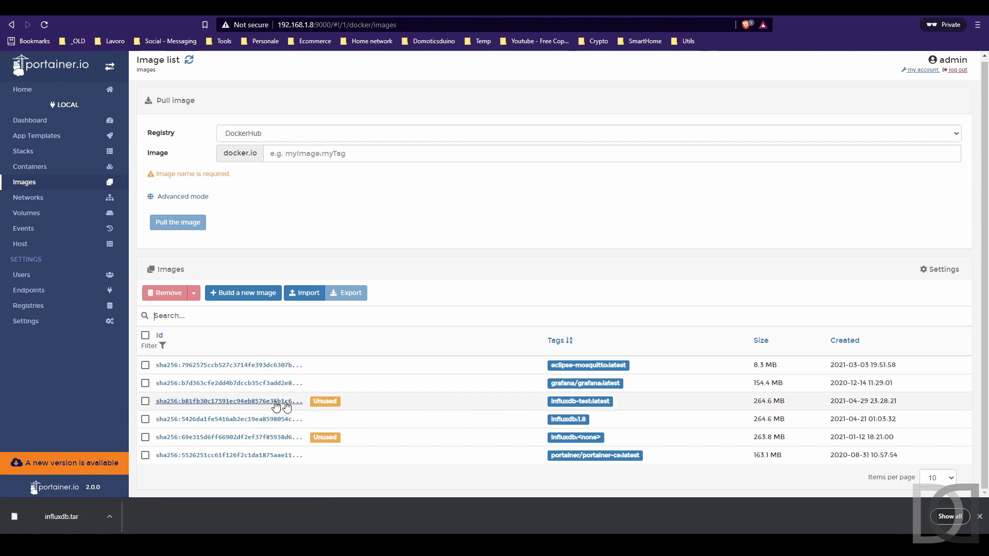
Export the influxdb-test image from its details page, confirming the Caution dialog to download influxdb.tar.
{"action": "left_click", "coordinate": [213, 401]}
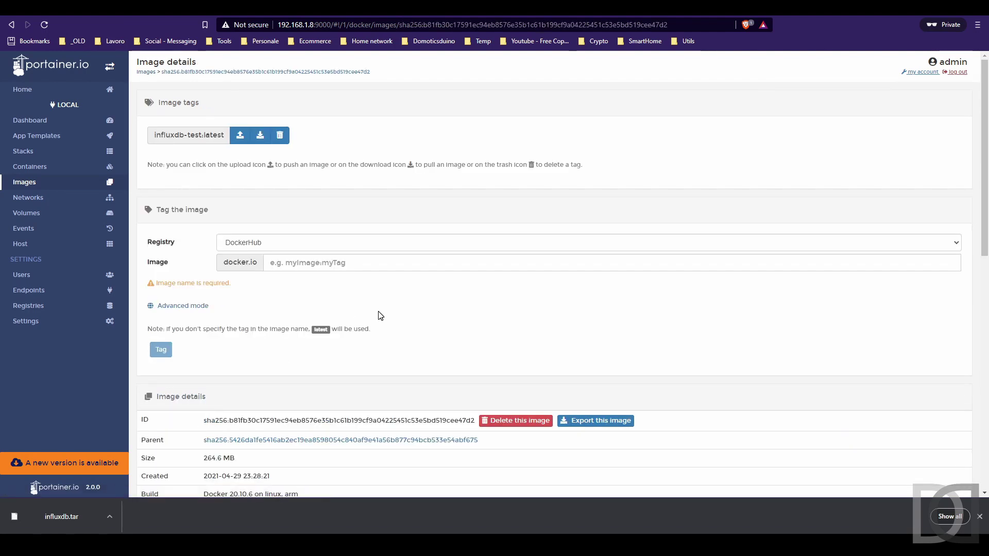
{"action": "scroll", "coordinate": [379, 315], "scroll_direction": "down", "scroll_amount": 3}
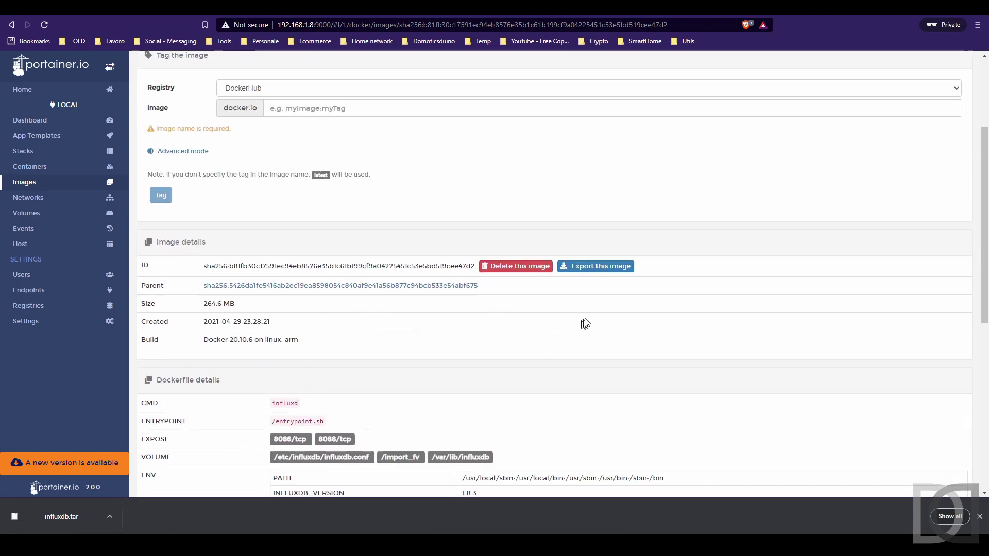
{"action": "left_click", "coordinate": [594, 266]}
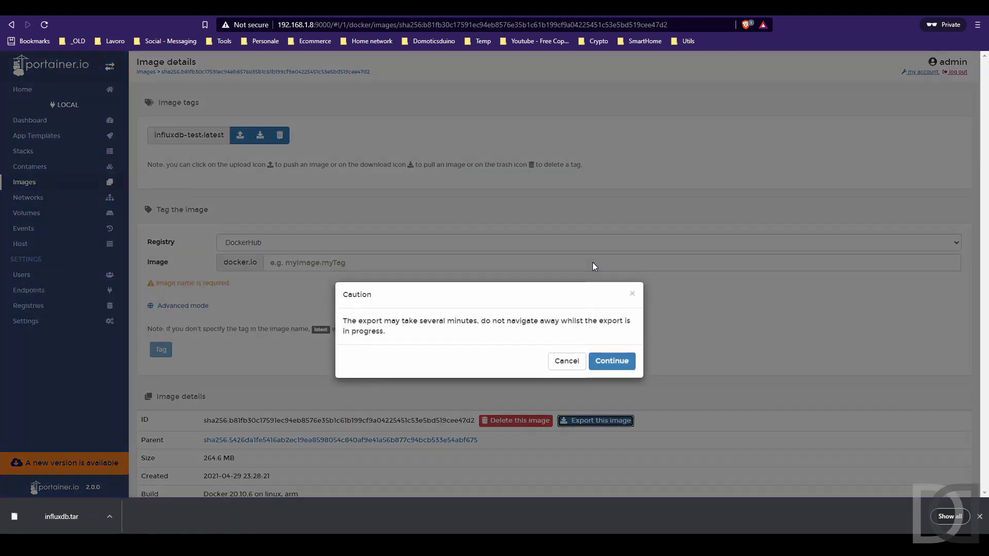
{"action": "left_click", "coordinate": [613, 360]}
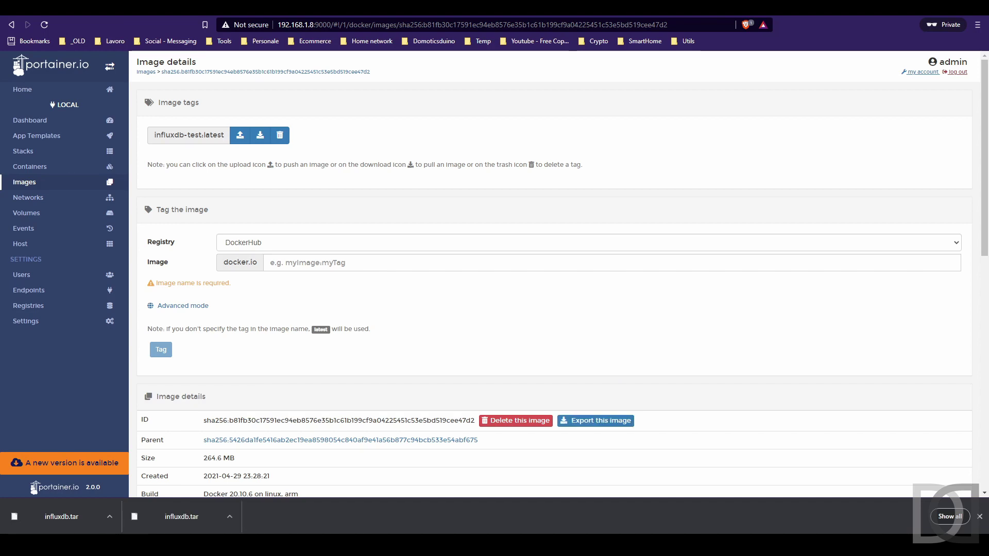
Shut down the Raspberry Pi with sudo shutdown -h now in its PuTTY session.
{"action": "key", "text": "alt+Tab"}
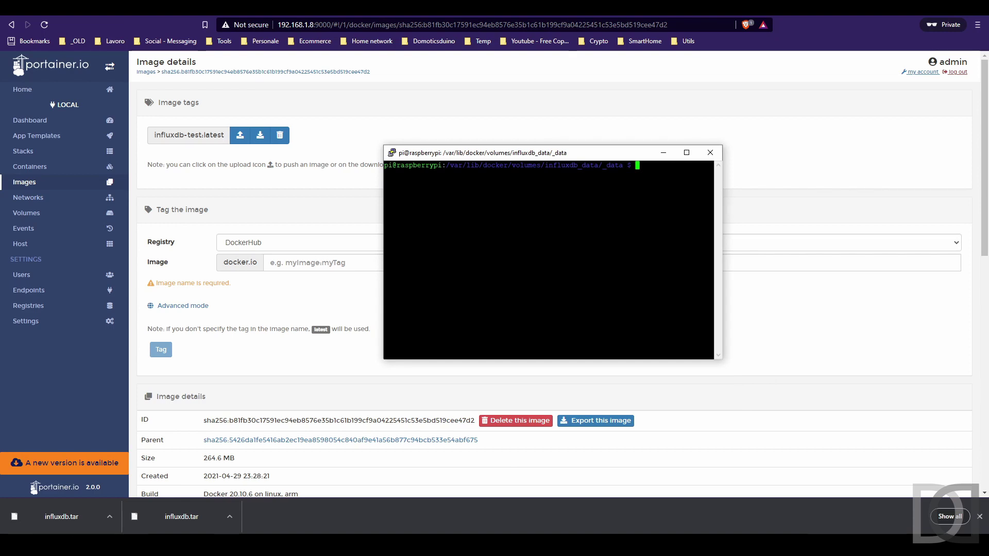
{"action": "type", "text": "sudo shu"}
{"action": "type", "text": "tdown -"}
{"action": "type", "text": "h now"}
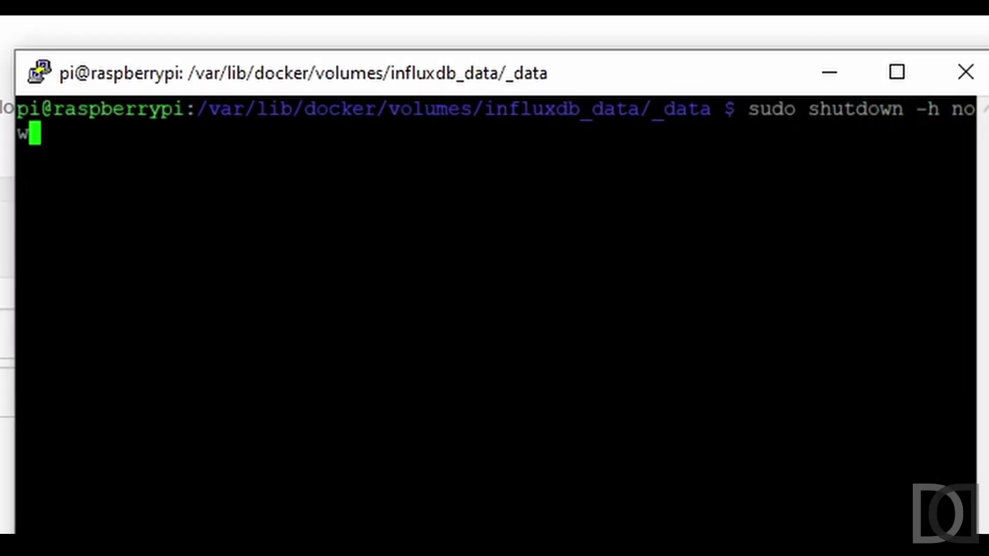
{"action": "key", "text": "Return"}
{"action": "key", "text": "Return"}
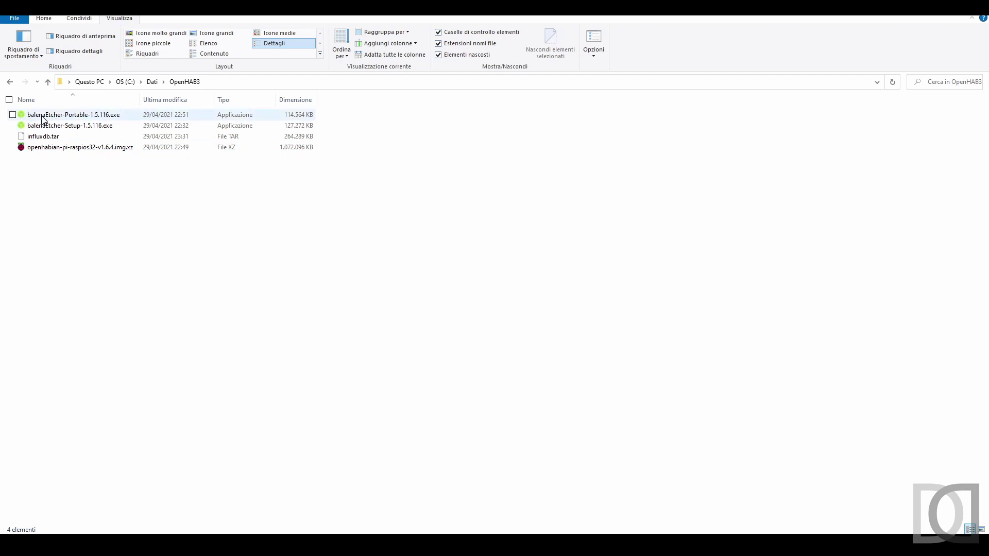
Attempt flashing the openHABian .img.xz to the USB mass storage device in balenaEtcher, then close it after failure.
{"action": "double_click", "coordinate": [97, 117]}
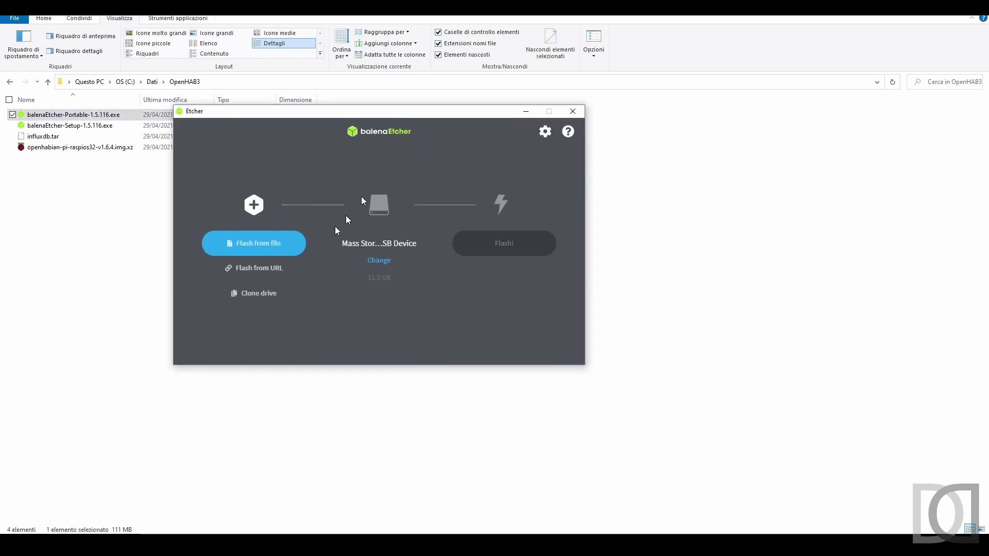
{"action": "left_click", "coordinate": [249, 244]}
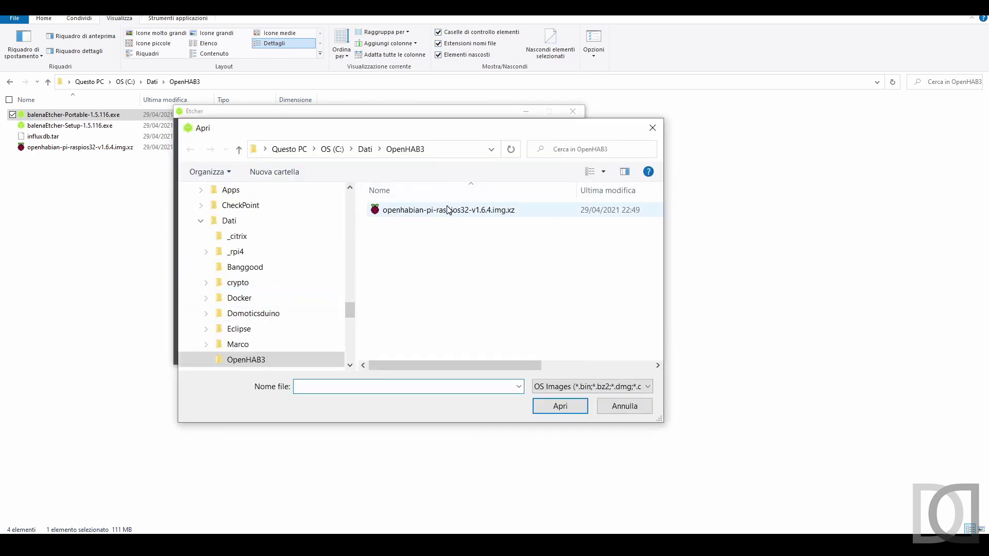
{"action": "double_click", "coordinate": [448, 206]}
{"action": "left_click", "coordinate": [389, 261]}
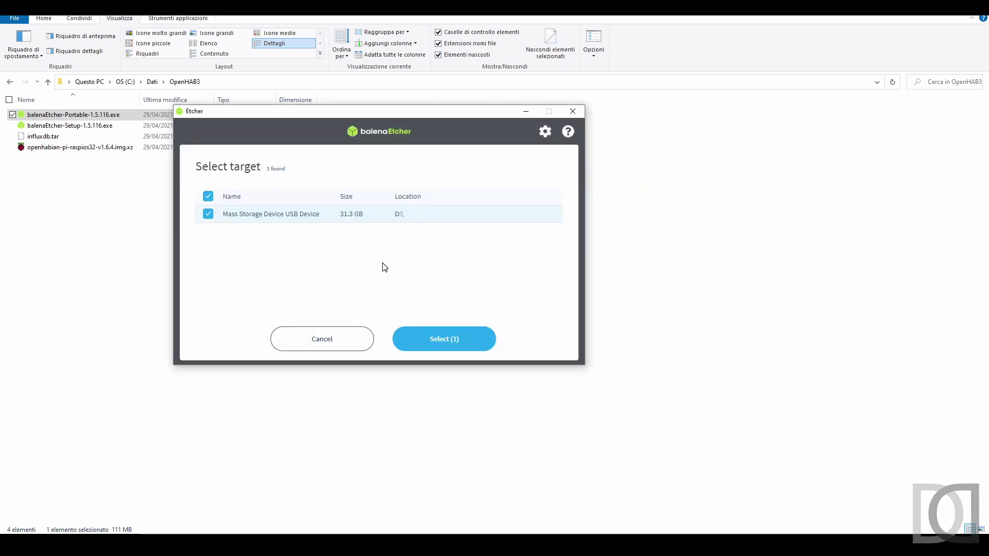
{"action": "left_click", "coordinate": [456, 340]}
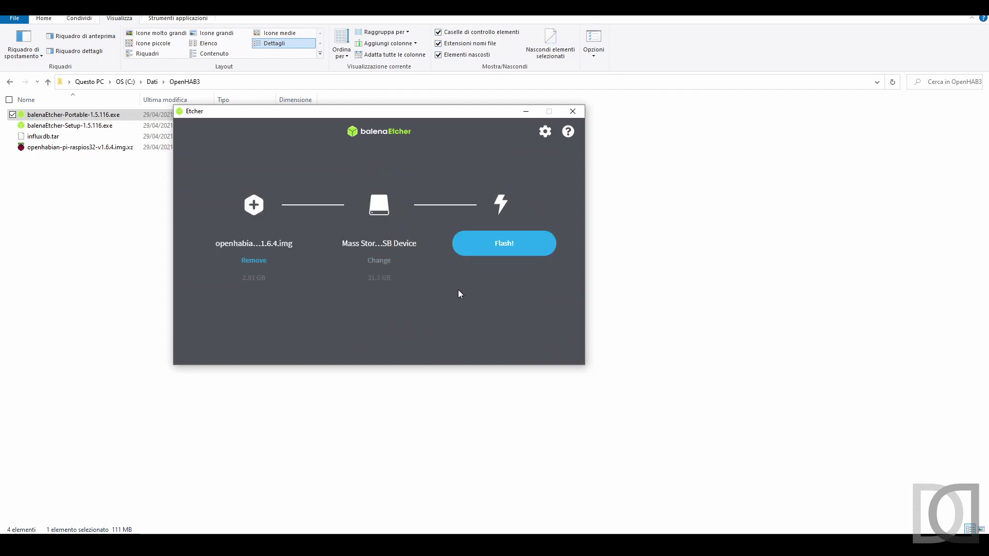
{"action": "left_click", "coordinate": [504, 243]}
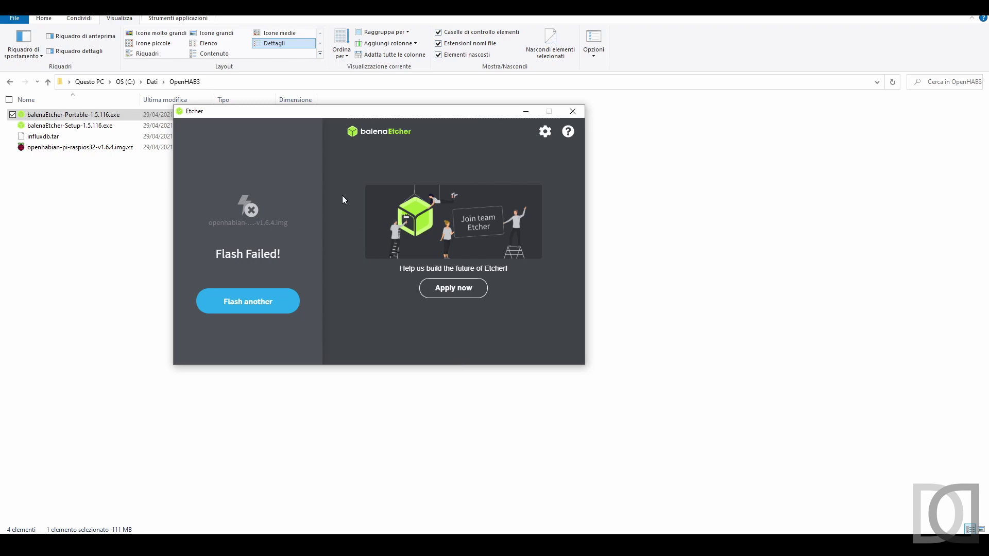
{"action": "left_click", "coordinate": [573, 112]}
{"action": "left_click", "coordinate": [320, 257]}
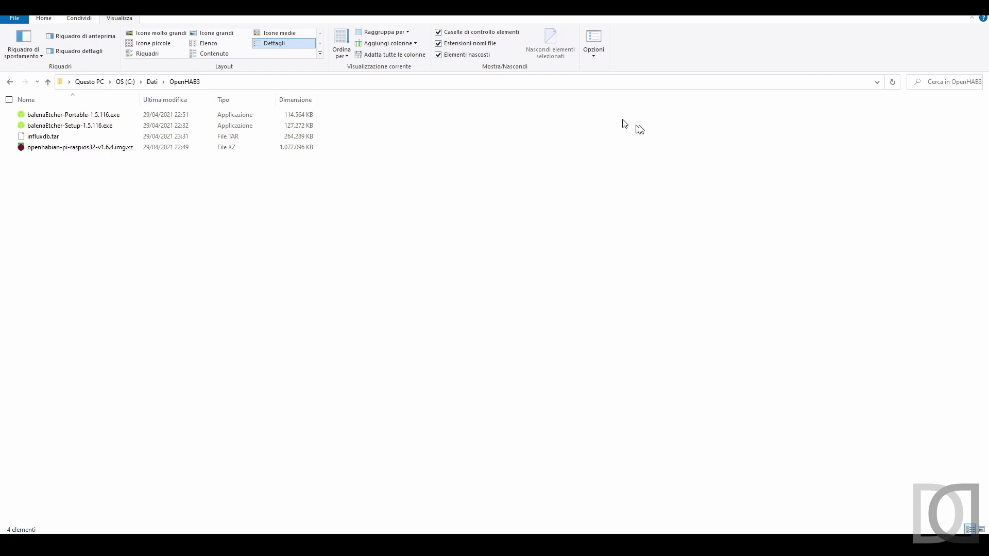
Extract the openHABian .img.xz archive in place with 7-Zip Extract Here.
{"action": "left_click_drag", "start_coordinate": [802, 226], "coordinate": [478, 159]}
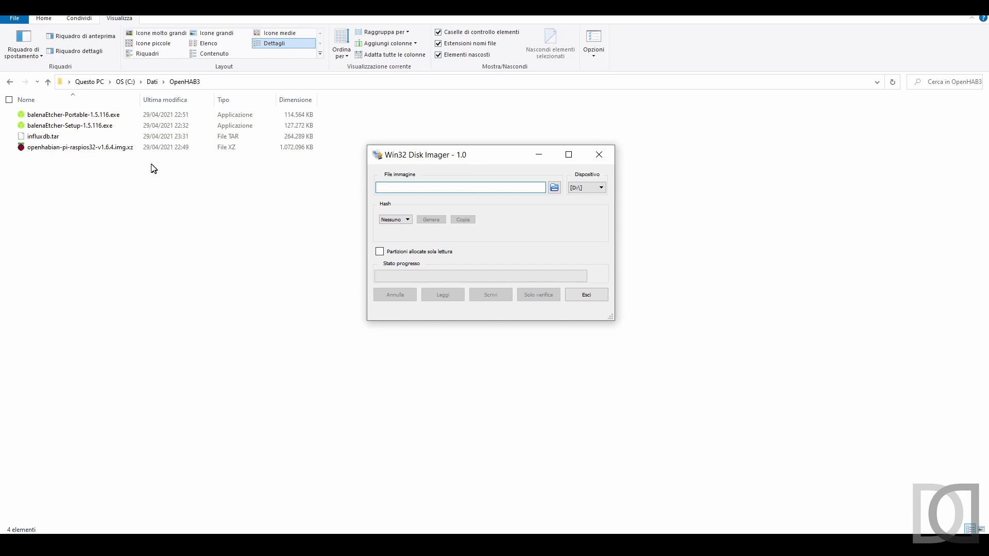
{"action": "left_click", "coordinate": [115, 148]}
{"action": "right_click", "coordinate": [114, 147]}
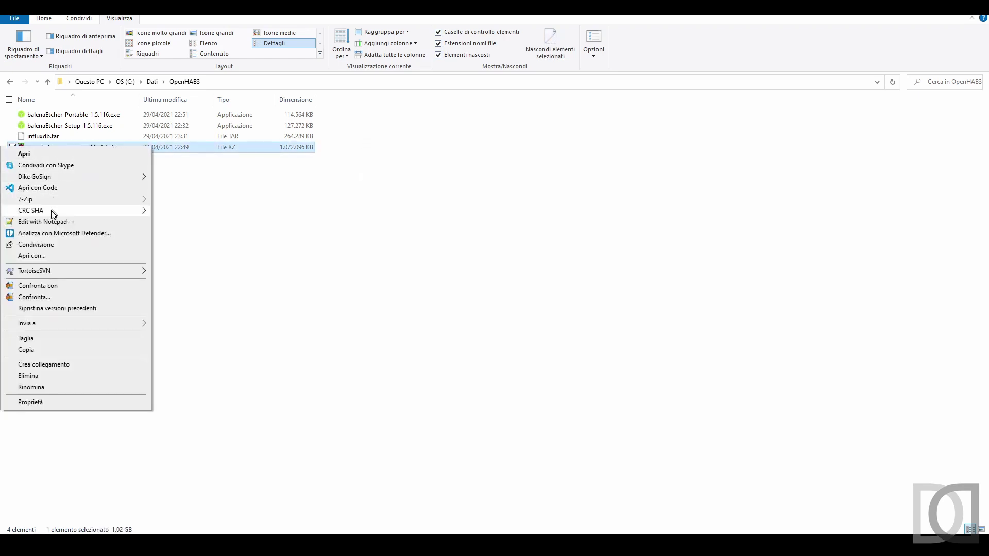
{"action": "mouse_move", "coordinate": [86, 199]}
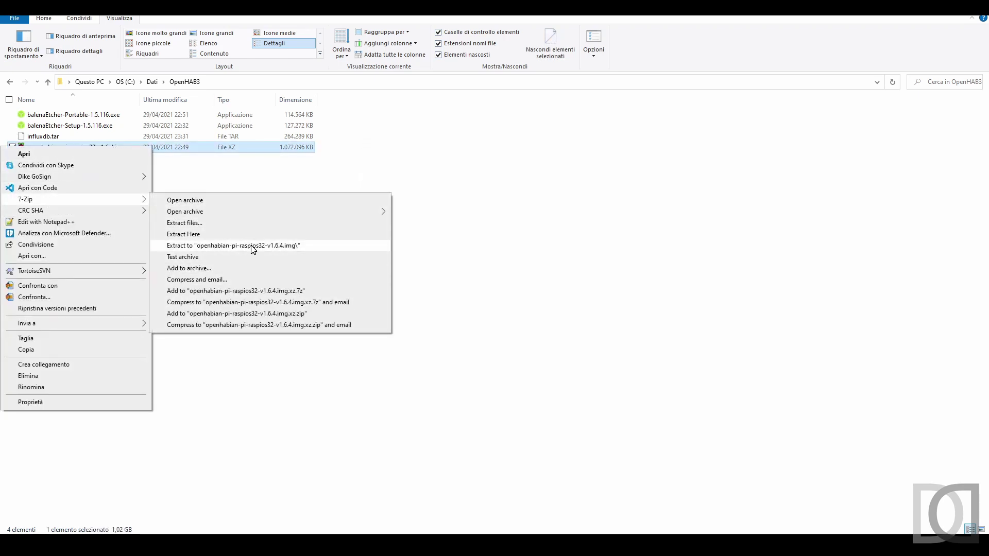
{"action": "left_click", "coordinate": [194, 234]}
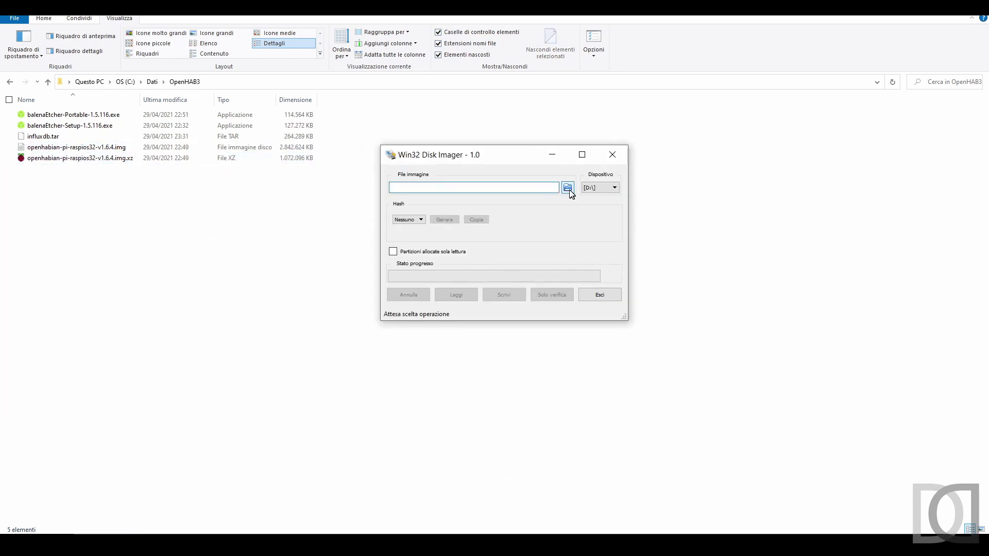
Write openhabian-pi-raspios32-v1.6.4.img to drive D: in Win32 Disk Imager and confirm completion.
{"action": "left_click", "coordinate": [568, 189]}
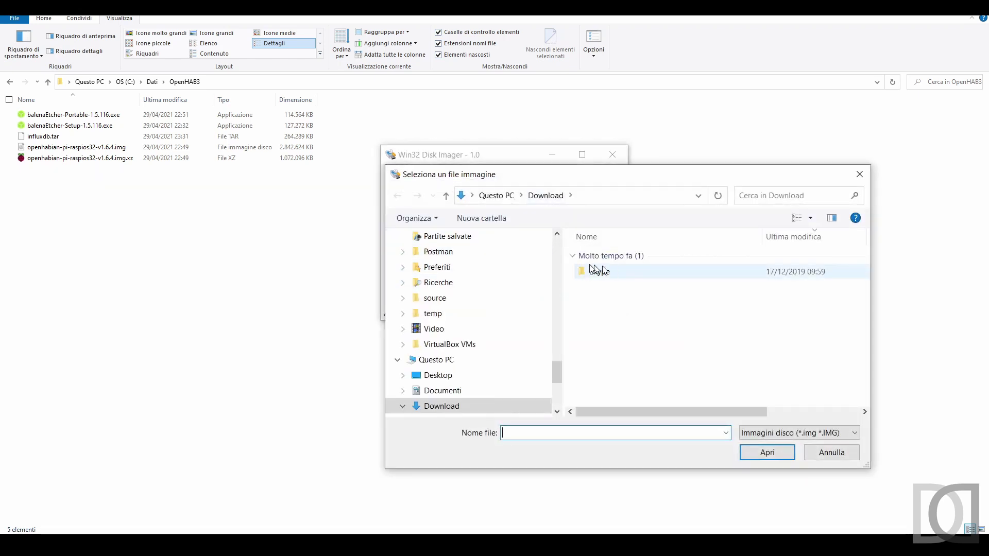
{"action": "double_click", "coordinate": [613, 259]}
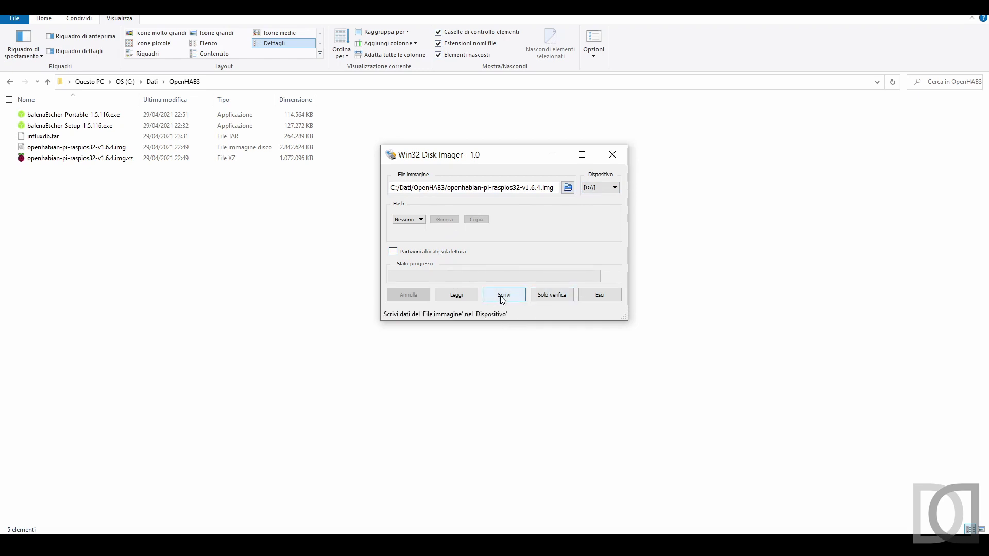
{"action": "left_click", "coordinate": [502, 299]}
{"action": "left_click", "coordinate": [522, 258]}
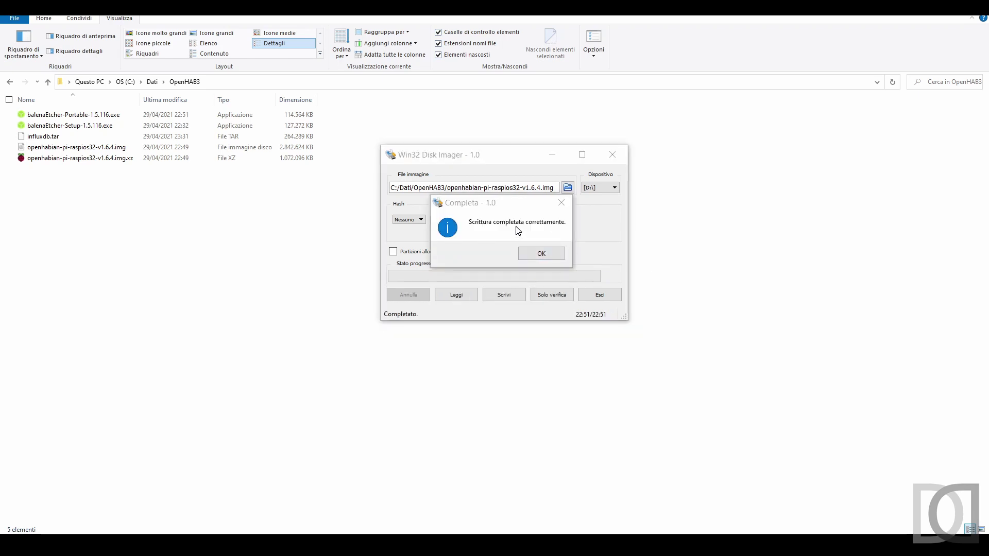
{"action": "left_click", "coordinate": [543, 254]}
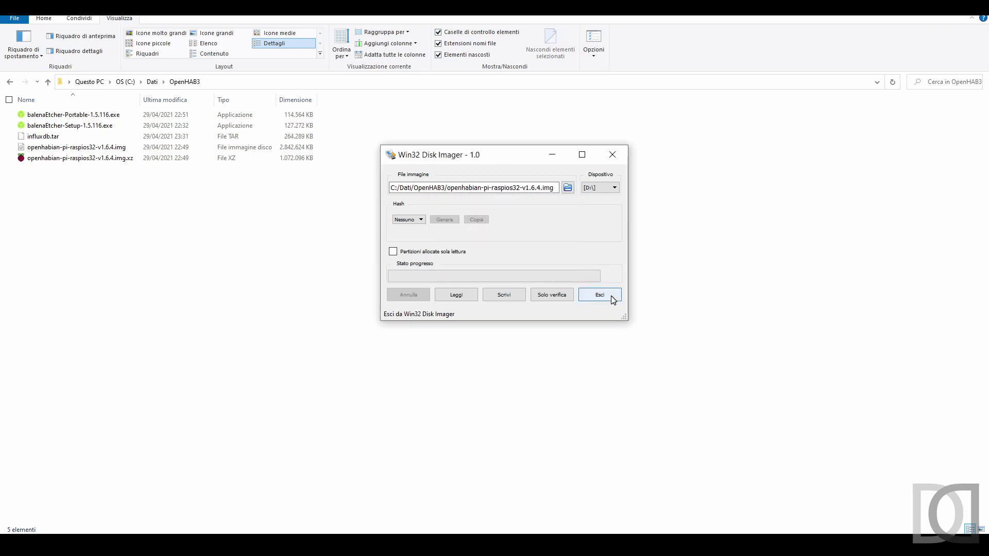